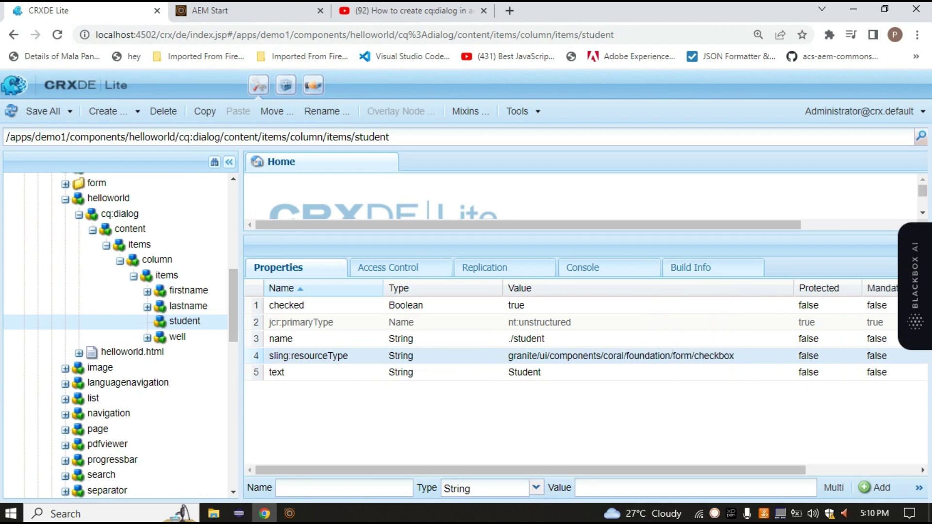
- Examine each path segment of the student node's sling:resourceType value, leaving the value as it is
{"action": "double_click", "coordinate": [714, 356]}
{"action": "left_click_drag", "start_coordinate": [753, 356], "coordinate": [714, 357]}
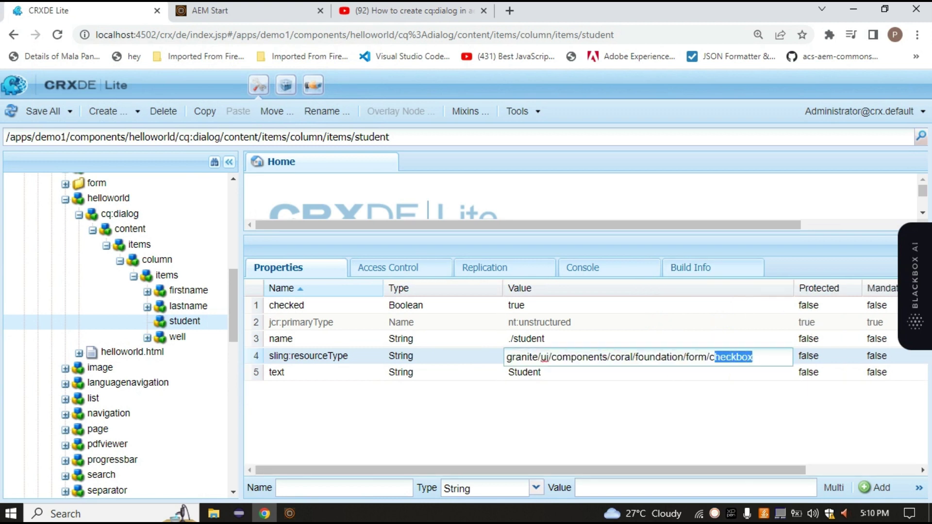
{"action": "key", "text": "shift+Left"}
{"action": "left_click", "coordinate": [572, 357]}
{"action": "left_click_drag", "start_coordinate": [507, 358], "coordinate": [522, 357]}
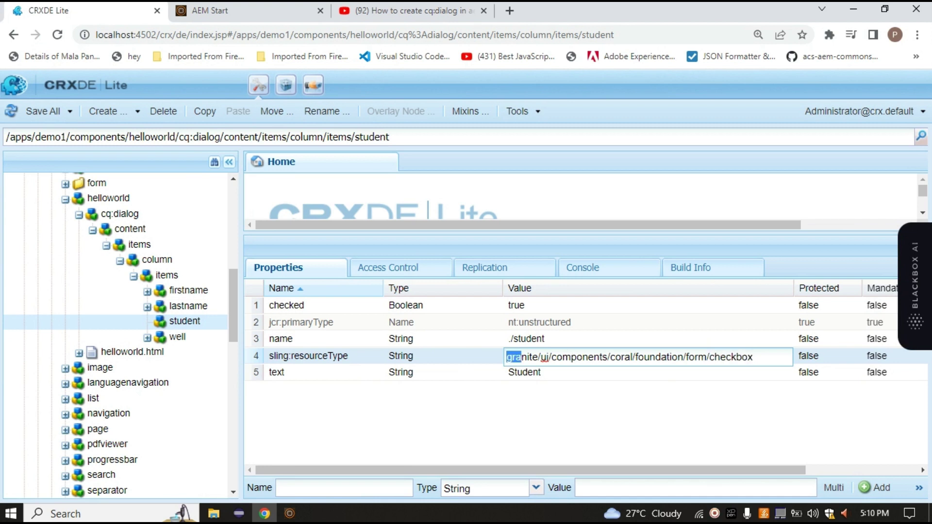
{"action": "double_click", "coordinate": [731, 357]}
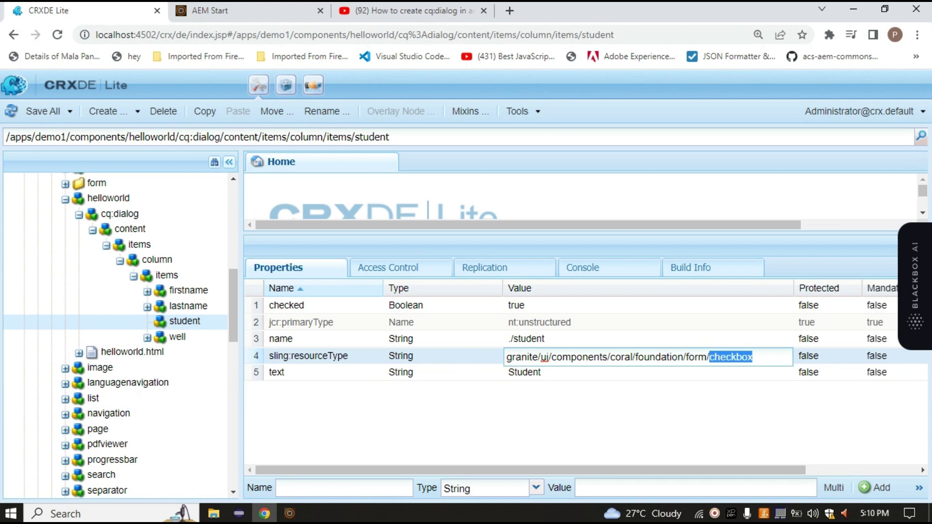
{"action": "double_click", "coordinate": [528, 357]}
{"action": "left_click", "coordinate": [545, 358]}
{"action": "double_click", "coordinate": [546, 357]}
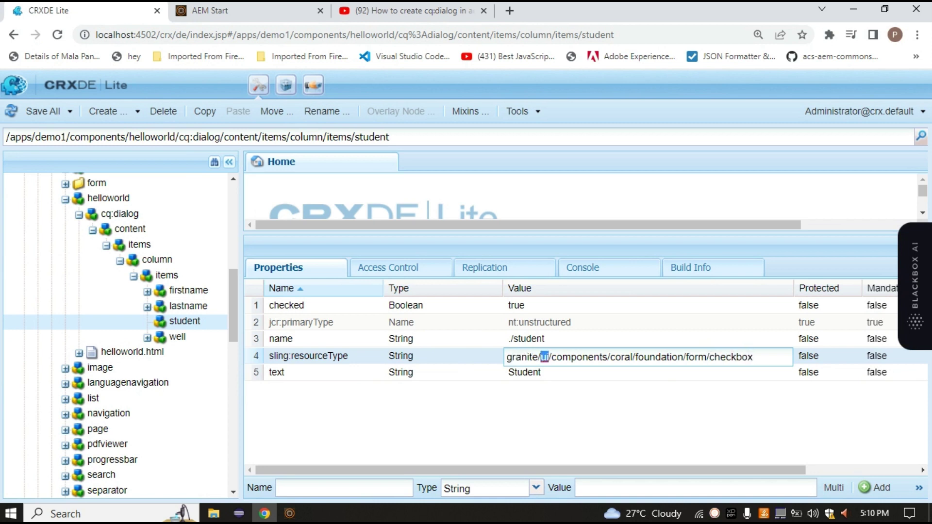
{"action": "left_click", "coordinate": [595, 357]}
{"action": "left_click", "coordinate": [632, 357]}
{"action": "double_click", "coordinate": [670, 357]}
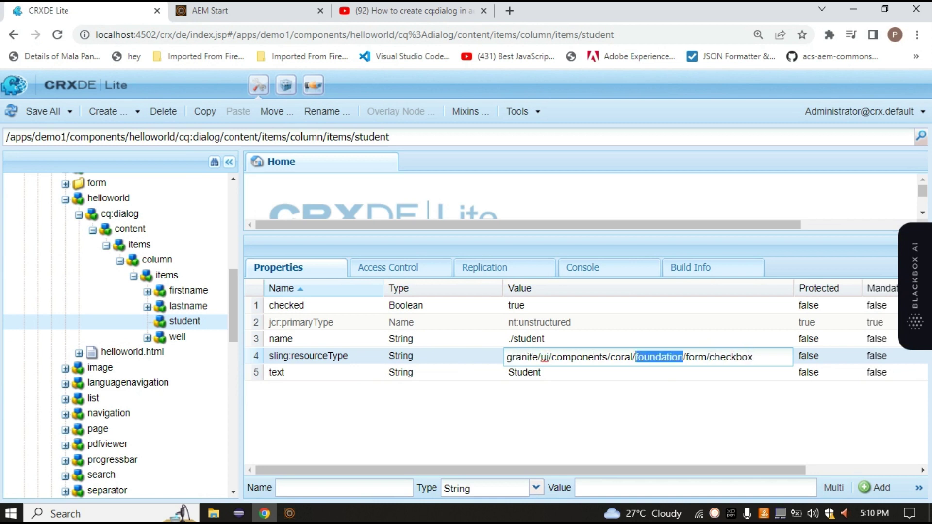
{"action": "left_click_drag", "start_coordinate": [753, 357], "coordinate": [505, 357]}
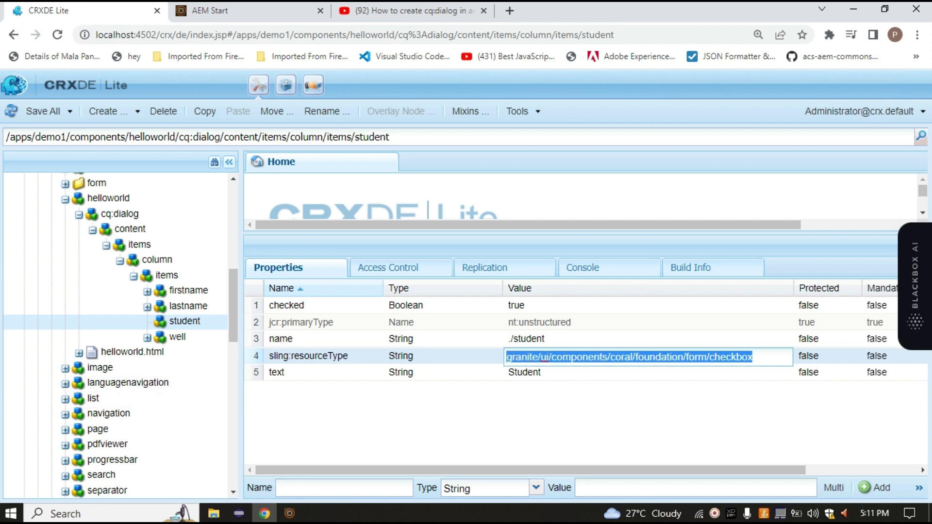
{"action": "key", "text": "Return"}
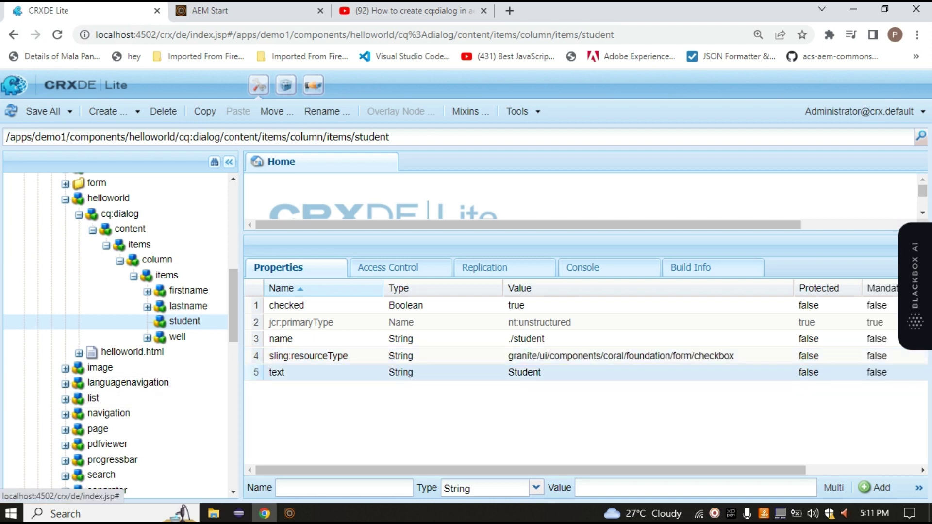
{"action": "key", "text": "Return"}
- Examine the student node's text property and its value
{"action": "left_click_drag", "start_coordinate": [282, 373], "coordinate": [269, 373]}
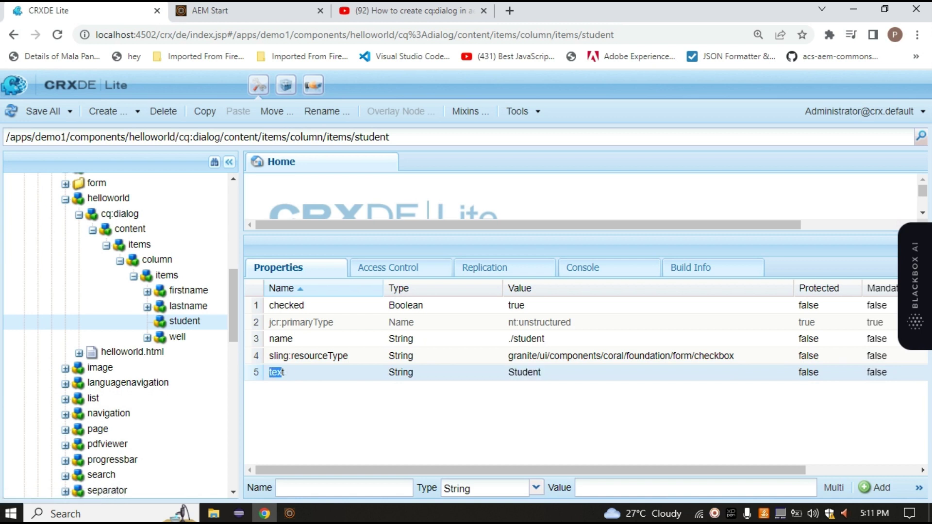
{"action": "key", "text": "Tab"}
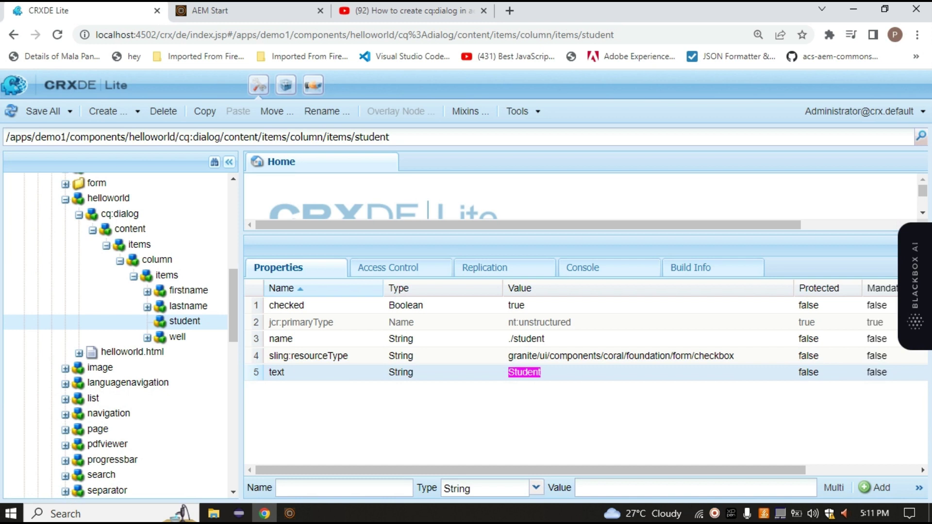
{"action": "double_click", "coordinate": [558, 372]}
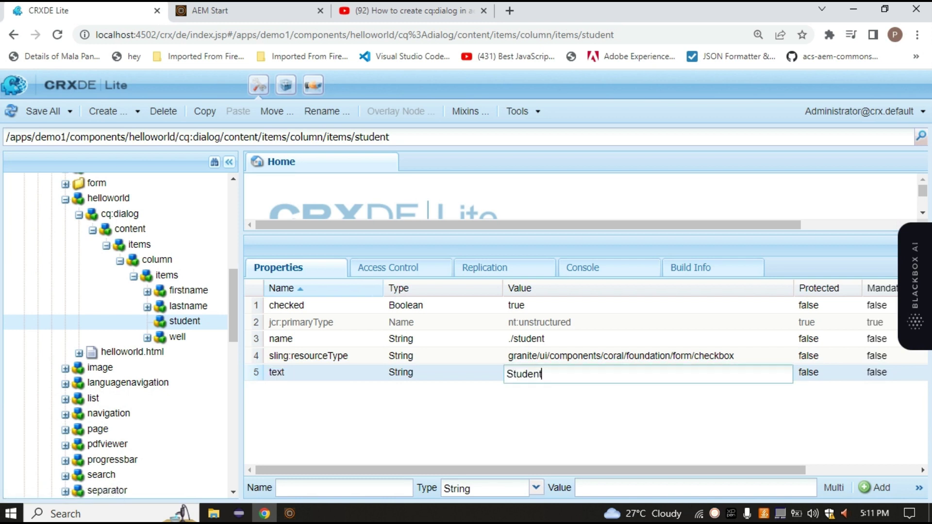
{"action": "key", "text": "Return"}
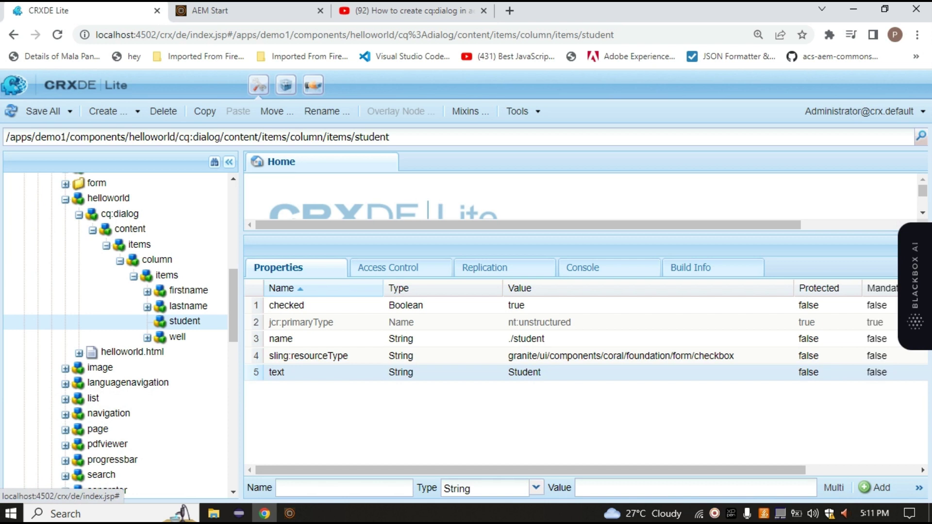
- Examine the student node's name property and the relative path in its value
{"action": "left_click", "coordinate": [558, 339]}
{"action": "left_click", "coordinate": [543, 372]}
{"action": "left_click", "coordinate": [526, 339]}
{"action": "left_click_drag", "start_coordinate": [293, 339], "coordinate": [269, 339]}
{"action": "left_click", "coordinate": [293, 338]}
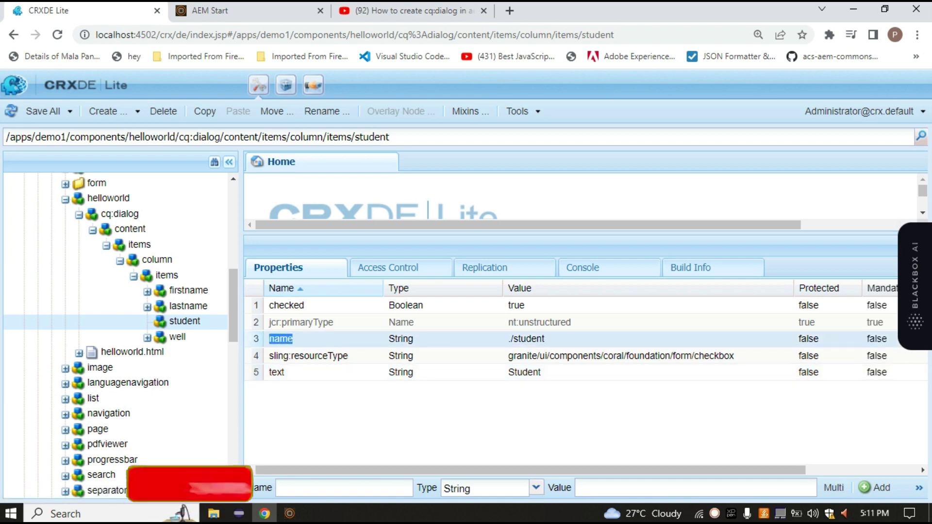
{"action": "left_click_drag", "start_coordinate": [545, 339], "coordinate": [536, 339]}
{"action": "double_click", "coordinate": [540, 339]}
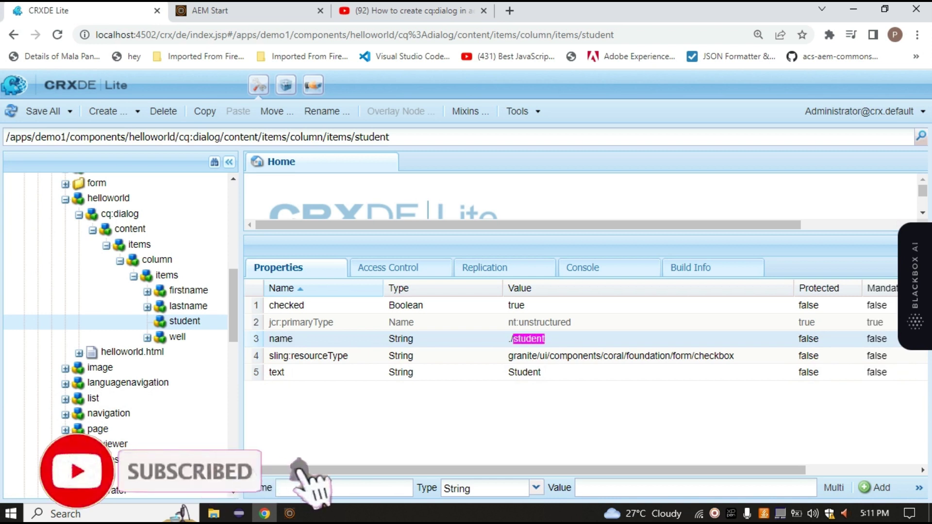
{"action": "left_click_drag", "start_coordinate": [545, 339], "coordinate": [509, 338]}
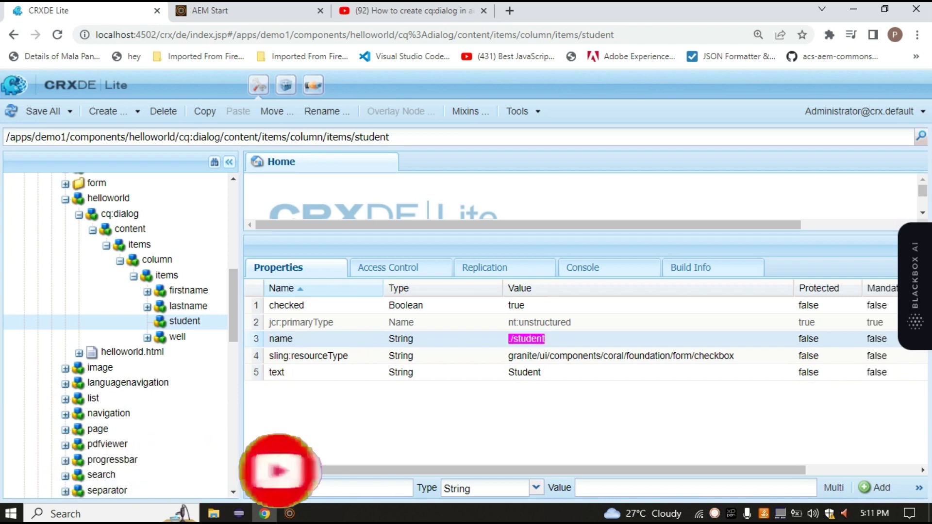
{"action": "left_click", "coordinate": [518, 339]}
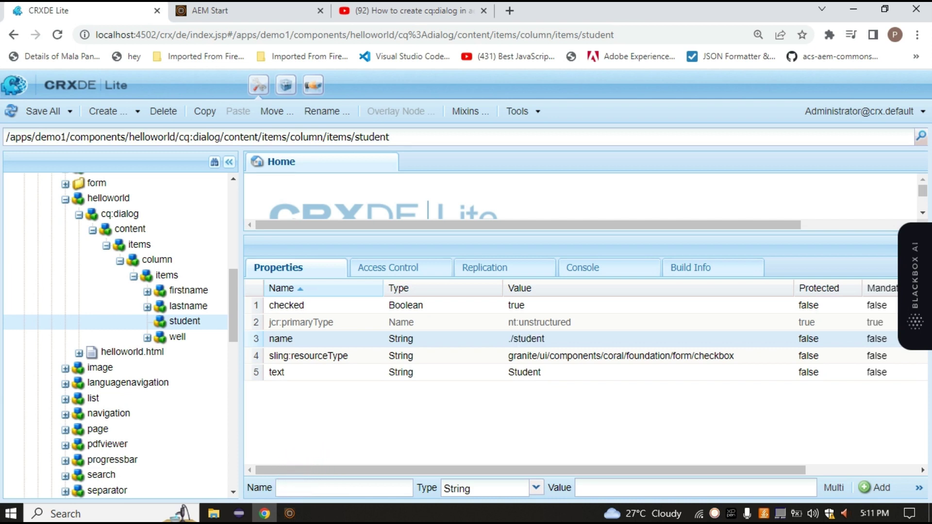
{"action": "left_click_drag", "start_coordinate": [545, 339], "coordinate": [509, 339]}
- Examine the student node's checked property, including its type and selectable values, without changing it
{"action": "left_click", "coordinate": [287, 305]}
{"action": "left_click_drag", "start_coordinate": [269, 305], "coordinate": [299, 305]}
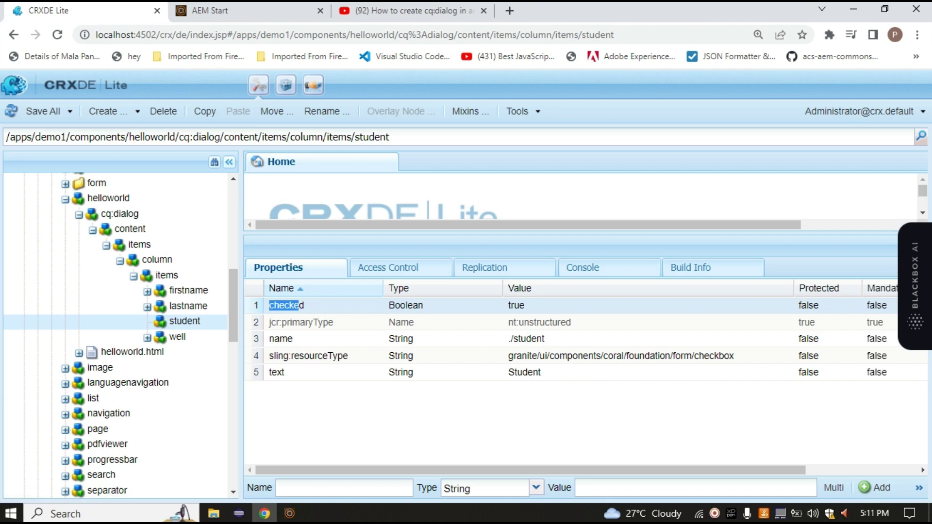
{"action": "left_click_drag", "start_coordinate": [508, 306], "coordinate": [525, 306]}
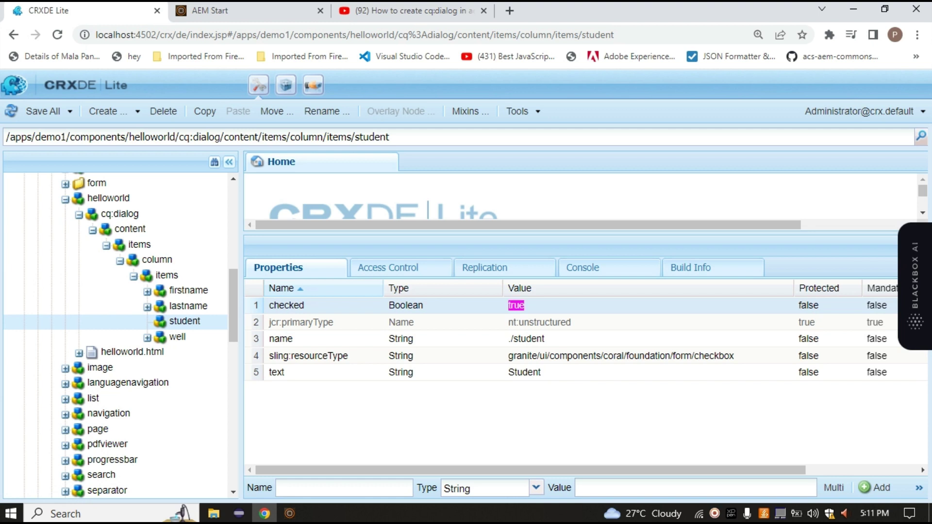
{"action": "mouse_move", "coordinate": [270, 306]}
{"action": "left_mouse_down"}
{"action": "mouse_move", "coordinate": [304, 306]}
{"action": "mouse_move", "coordinate": [286, 305]}
{"action": "left_mouse_up"}
{"action": "left_click", "coordinate": [286, 305]}
{"action": "mouse_move", "coordinate": [423, 304]}
{"action": "left_mouse_down"}
{"action": "mouse_move", "coordinate": [388, 305]}
{"action": "mouse_move", "coordinate": [419, 305]}
{"action": "left_mouse_up"}
{"action": "left_click", "coordinate": [388, 305]}
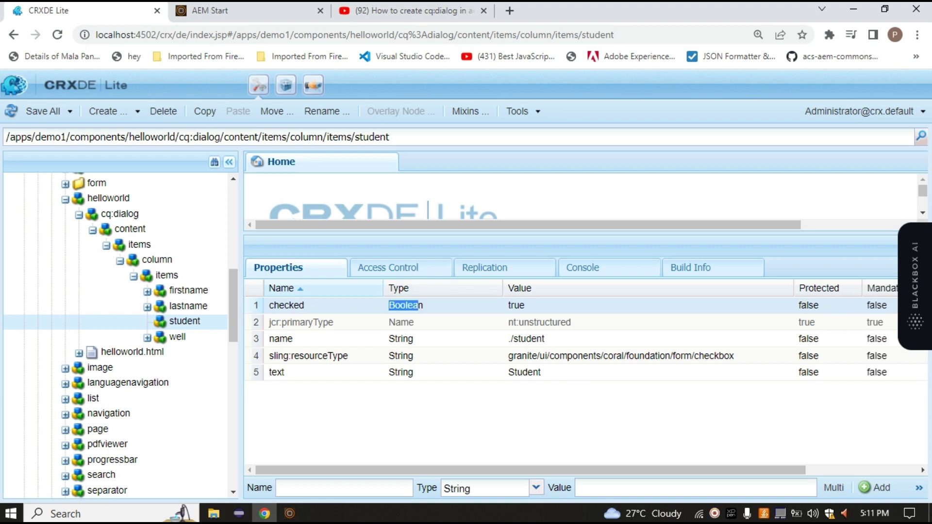
{"action": "left_click_drag", "start_coordinate": [524, 305], "coordinate": [508, 305]}
{"action": "double_click", "coordinate": [516, 304]}
{"action": "left_click", "coordinate": [785, 305]}
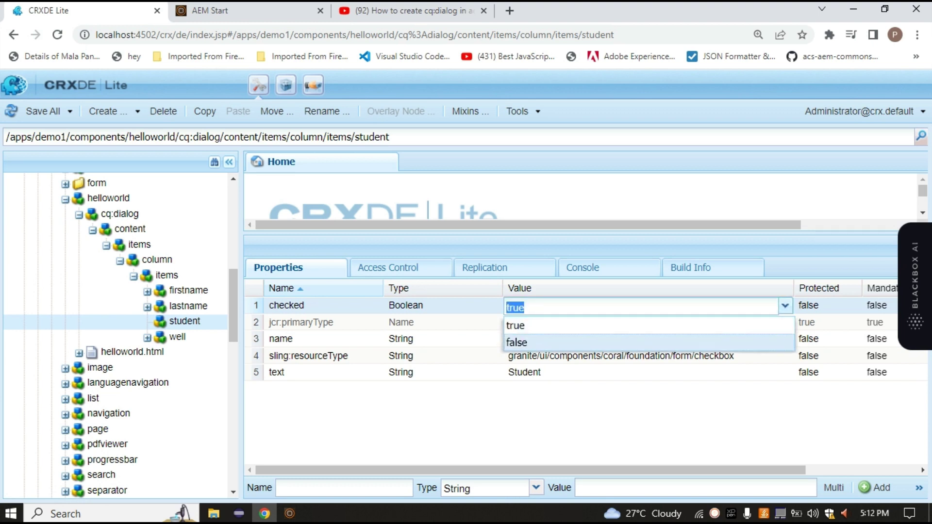
{"action": "left_click", "coordinate": [529, 413]}
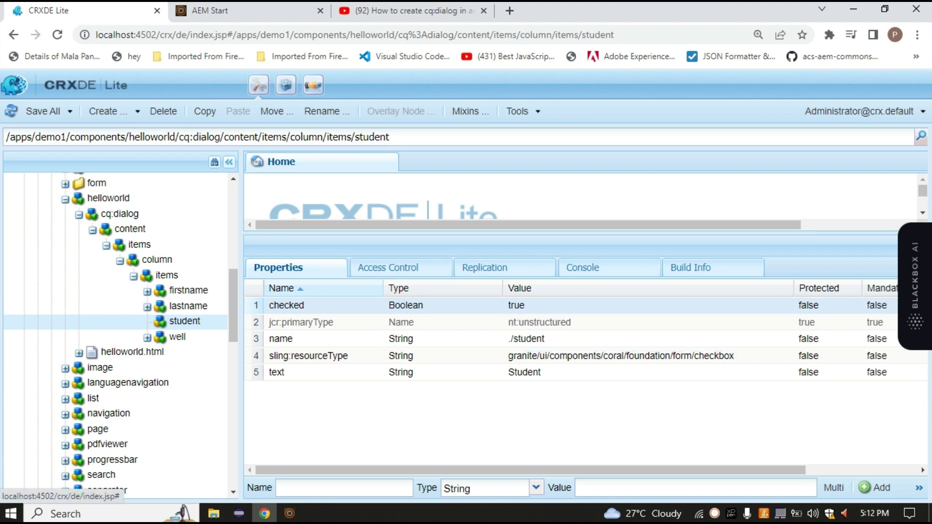
- Widen the repository tree and expand the well node under the column's items to show its properties
{"action": "left_click_drag", "start_coordinate": [241, 382], "coordinate": [381, 383]}
{"action": "double_click", "coordinate": [177, 337]}
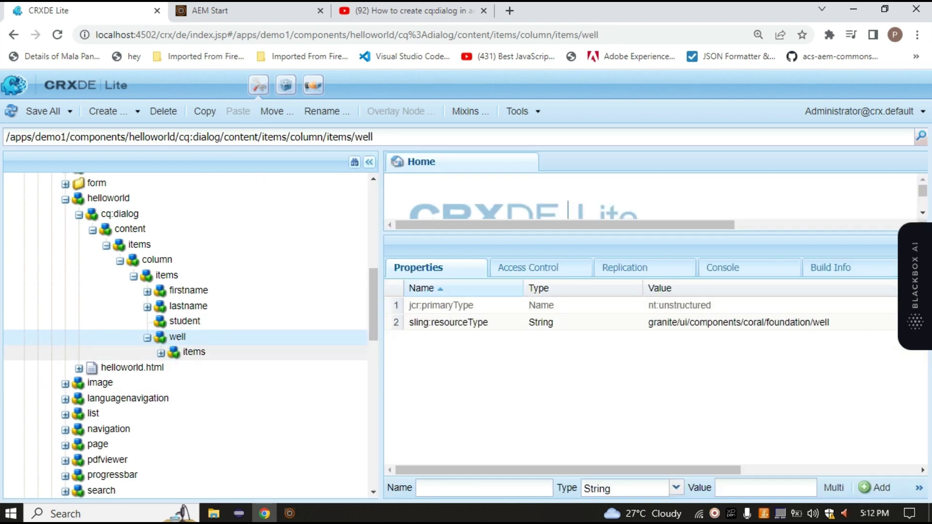
- Open Paint and sketch a rectangular dialog outline with three stacked field boxes inside it
{"action": "key", "text": "super"}
{"action": "type", "text": "paint"}
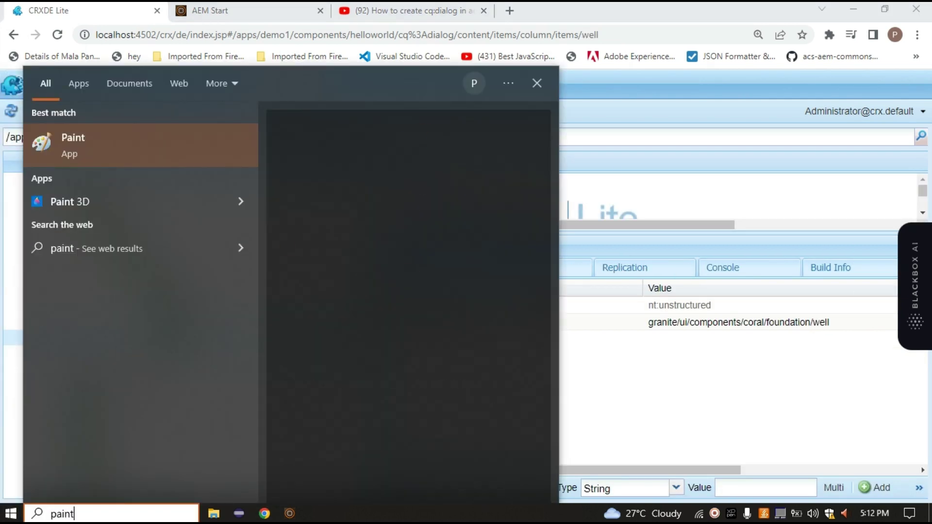
{"action": "key", "text": "Return"}
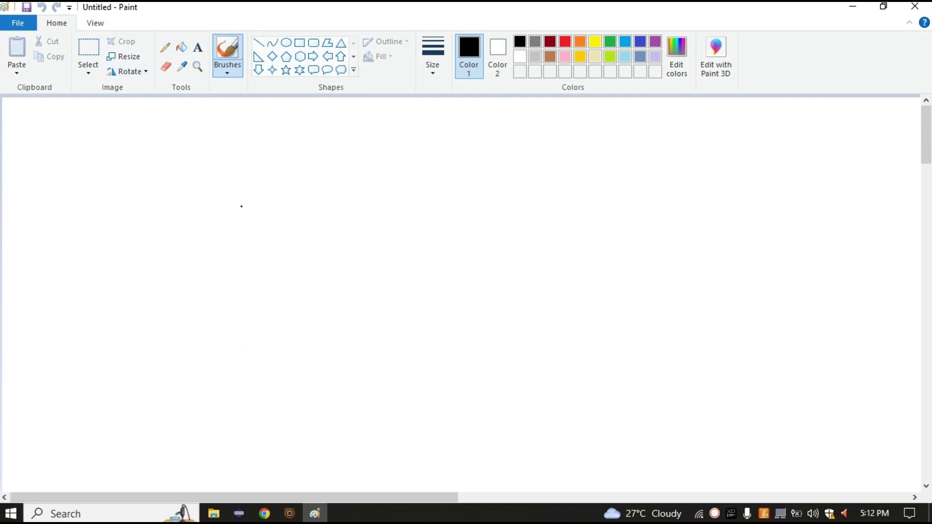
{"action": "mouse_move", "coordinate": [324, 189]}
{"action": "left_mouse_down"}
{"action": "mouse_move", "coordinate": [307, 189]}
{"action": "mouse_move", "coordinate": [299, 245]}
{"action": "mouse_move", "coordinate": [332, 287]}
{"action": "mouse_move", "coordinate": [447, 271]}
{"action": "mouse_move", "coordinate": [455, 183]}
{"action": "mouse_move", "coordinate": [335, 180]}
{"action": "mouse_move", "coordinate": [303, 252]}
{"action": "left_mouse_up"}
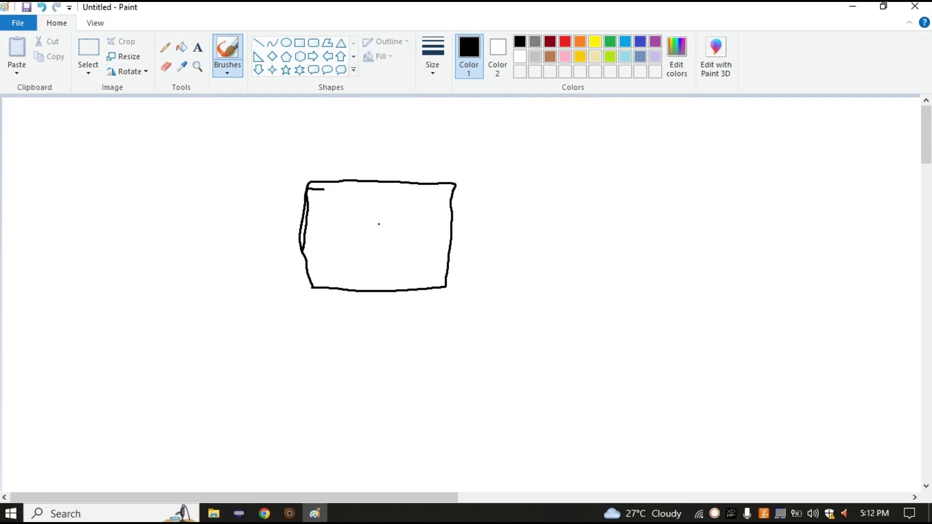
{"action": "mouse_move", "coordinate": [357, 194]}
{"action": "left_mouse_down"}
{"action": "mouse_move", "coordinate": [325, 192]}
{"action": "mouse_move", "coordinate": [357, 219]}
{"action": "mouse_move", "coordinate": [426, 203]}
{"action": "mouse_move", "coordinate": [353, 194]}
{"action": "left_mouse_up"}
{"action": "mouse_move", "coordinate": [347, 236]}
{"action": "left_mouse_down"}
{"action": "mouse_move", "coordinate": [323, 248]}
{"action": "mouse_move", "coordinate": [413, 237]}
{"action": "mouse_move", "coordinate": [344, 229]}
{"action": "left_mouse_up"}
{"action": "mouse_move", "coordinate": [356, 265]}
{"action": "left_mouse_down"}
{"action": "mouse_move", "coordinate": [326, 280]}
{"action": "mouse_move", "coordinate": [424, 258]}
{"action": "mouse_move", "coordinate": [340, 257]}
{"action": "left_mouse_up"}
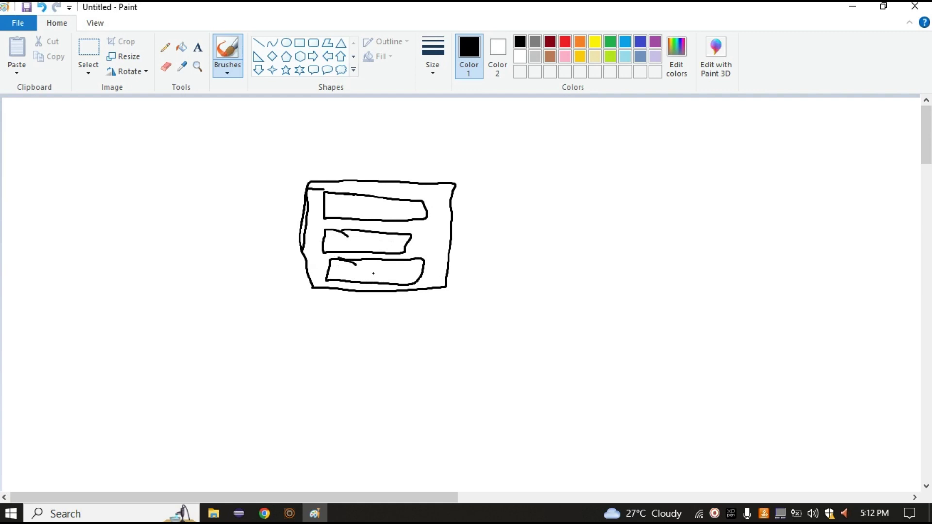
- Extend the sketched dialog outline downward with a fourth field box inside the added section, and add a short line at its upper corner
{"action": "left_click_drag", "start_coordinate": [310, 180], "coordinate": [308, 335]}
{"action": "mouse_move", "coordinate": [303, 286]}
{"action": "left_mouse_down"}
{"action": "mouse_move", "coordinate": [358, 282]}
{"action": "mouse_move", "coordinate": [313, 293]}
{"action": "mouse_move", "coordinate": [375, 314]}
{"action": "mouse_move", "coordinate": [432, 297]}
{"action": "mouse_move", "coordinate": [313, 290]}
{"action": "left_mouse_up"}
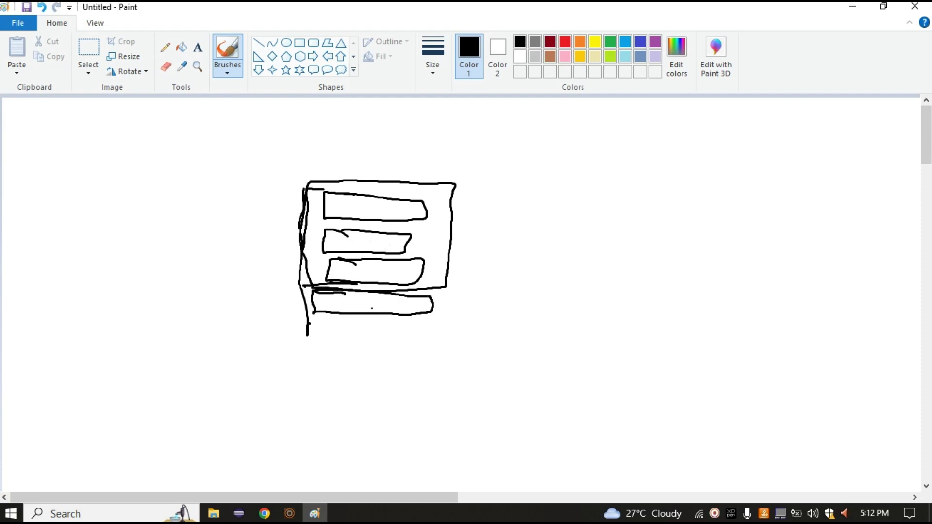
{"action": "mouse_move", "coordinate": [447, 281]}
{"action": "left_mouse_down"}
{"action": "mouse_move", "coordinate": [444, 335]}
{"action": "mouse_move", "coordinate": [303, 332]}
{"action": "left_mouse_up"}
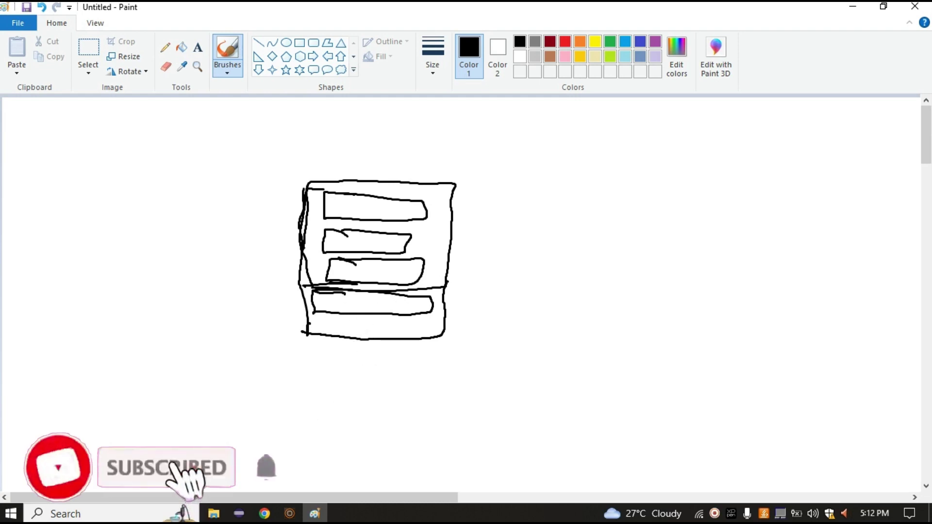
{"action": "left_click_drag", "start_coordinate": [315, 180], "coordinate": [278, 177]}
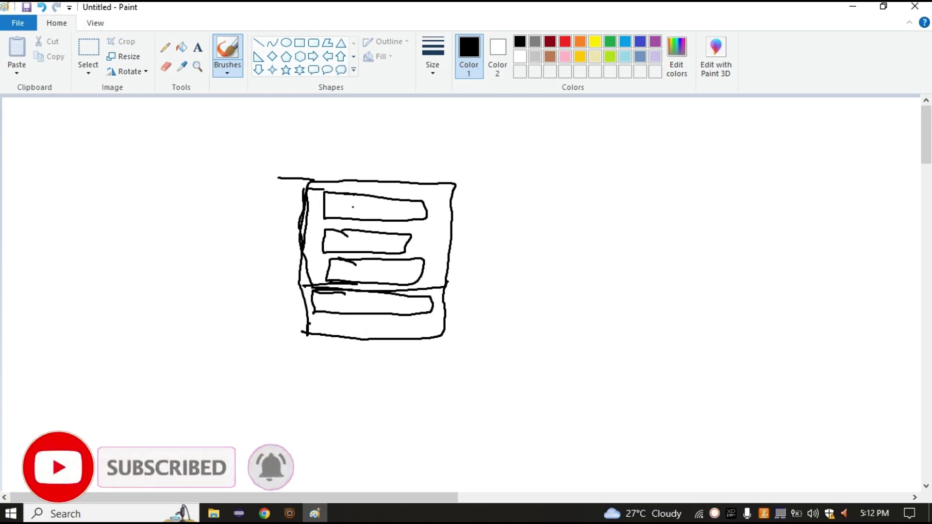
- Handwrite "well" in the blank area beside the dialog sketch and circle the word
{"action": "left_click_drag", "start_coordinate": [527, 152], "coordinate": [552, 152]}
{"action": "left_click_drag", "start_coordinate": [559, 156], "coordinate": [576, 171]}
{"action": "left_click_drag", "start_coordinate": [588, 151], "coordinate": [588, 176]}
{"action": "mouse_move", "coordinate": [602, 142]}
{"action": "left_mouse_down"}
{"action": "mouse_move", "coordinate": [538, 190]}
{"action": "mouse_move", "coordinate": [578, 138]}
{"action": "left_mouse_up"}
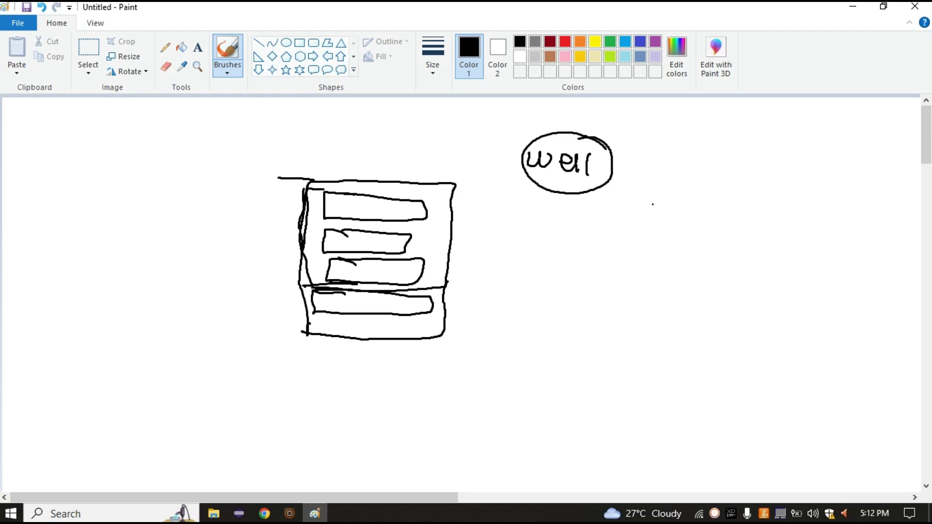
- Sketch a container below the circled word with one field box inside and another across its lower edge
{"action": "mouse_move", "coordinate": [609, 257]}
{"action": "left_mouse_down"}
{"action": "mouse_move", "coordinate": [580, 256]}
{"action": "mouse_move", "coordinate": [651, 289]}
{"action": "mouse_move", "coordinate": [627, 254]}
{"action": "mouse_move", "coordinate": [596, 255]}
{"action": "left_mouse_up"}
{"action": "mouse_move", "coordinate": [552, 239]}
{"action": "left_mouse_down"}
{"action": "mouse_move", "coordinate": [639, 242]}
{"action": "mouse_move", "coordinate": [626, 311]}
{"action": "mouse_move", "coordinate": [737, 272]}
{"action": "mouse_move", "coordinate": [636, 241]}
{"action": "left_mouse_up"}
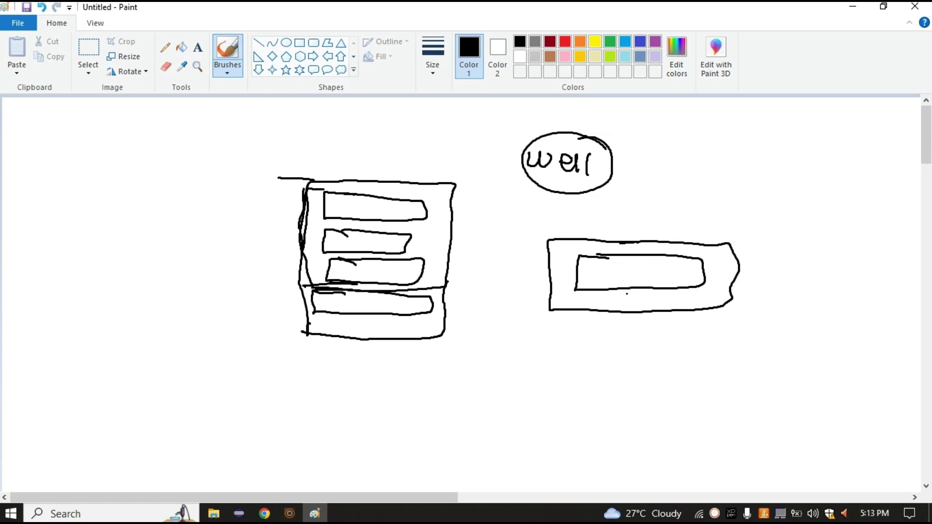
{"action": "mouse_move", "coordinate": [580, 297]}
{"action": "left_mouse_down"}
{"action": "mouse_move", "coordinate": [601, 329]}
{"action": "mouse_move", "coordinate": [694, 335]}
{"action": "mouse_move", "coordinate": [594, 328]}
{"action": "mouse_move", "coordinate": [575, 305]}
{"action": "mouse_move", "coordinate": [678, 343]}
{"action": "mouse_move", "coordinate": [666, 302]}
{"action": "left_mouse_up"}
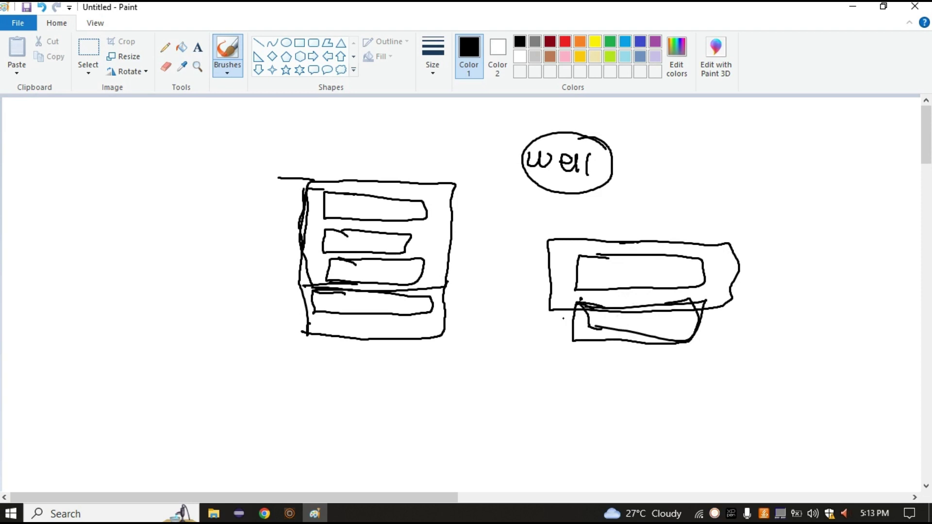
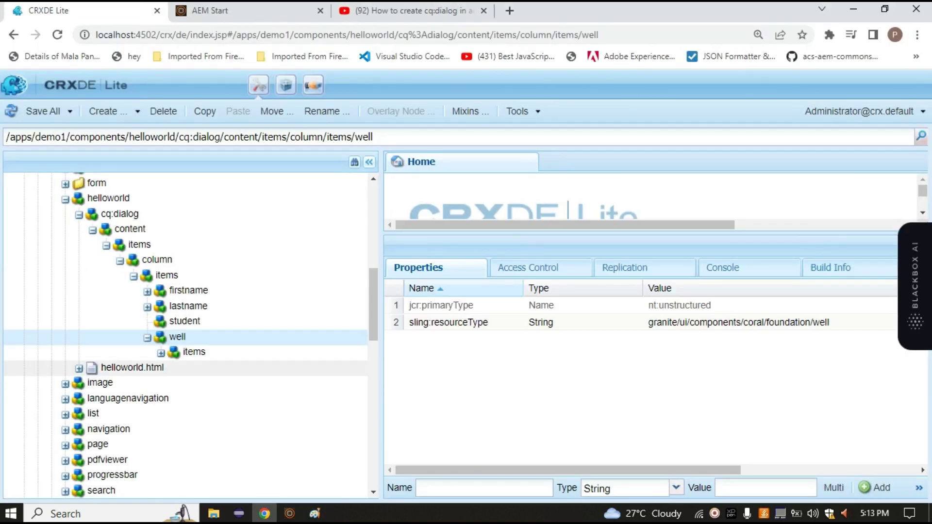
- Expand the items node under well and examine the well node's sling:resourceType property
{"action": "left_click", "coordinate": [161, 352]}
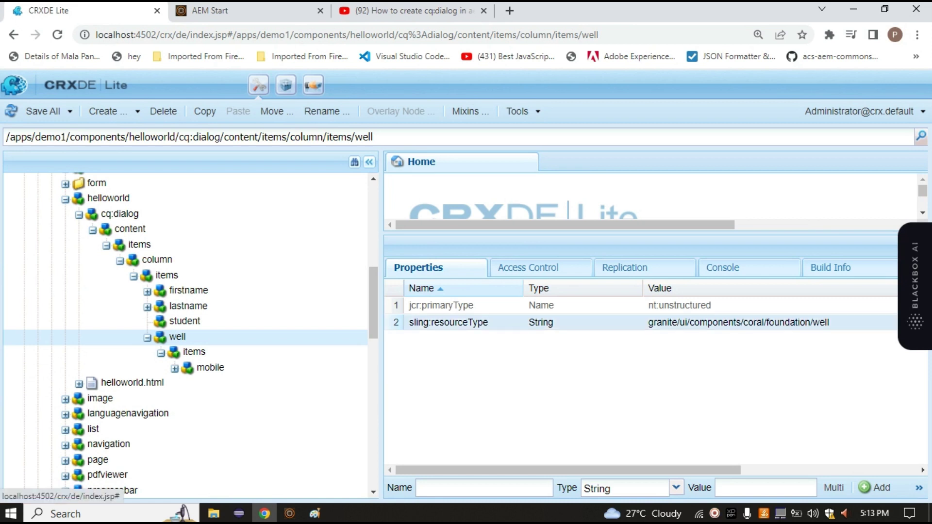
{"action": "left_click_drag", "start_coordinate": [409, 322], "coordinate": [488, 322]}
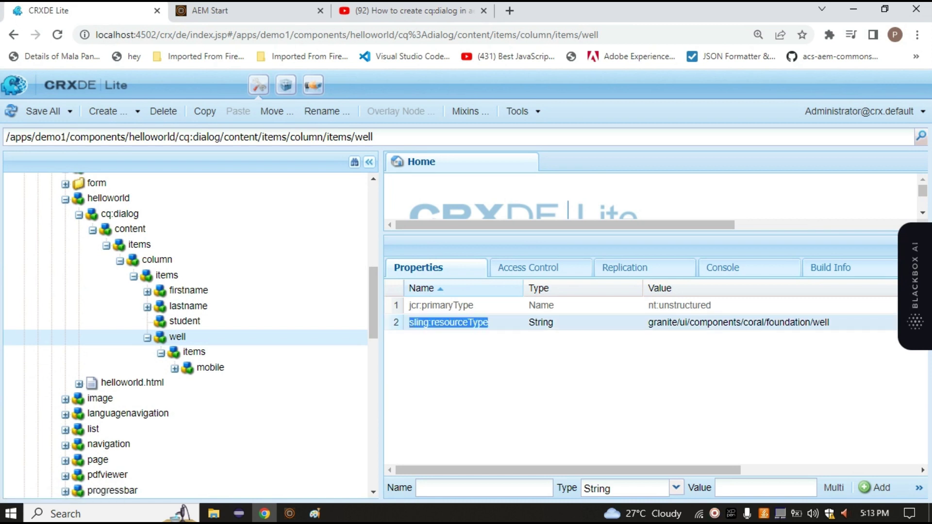
{"action": "left_click", "coordinate": [489, 323]}
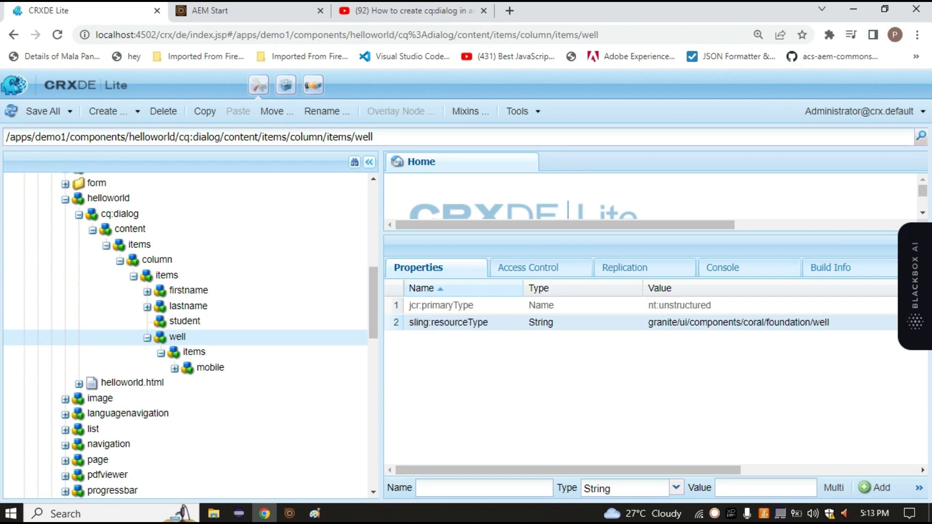
- Highlight the well node's sling:resourceType value and compare the properties of well with those of its items child node
{"action": "left_click_drag", "start_coordinate": [829, 322], "coordinate": [648, 322]}
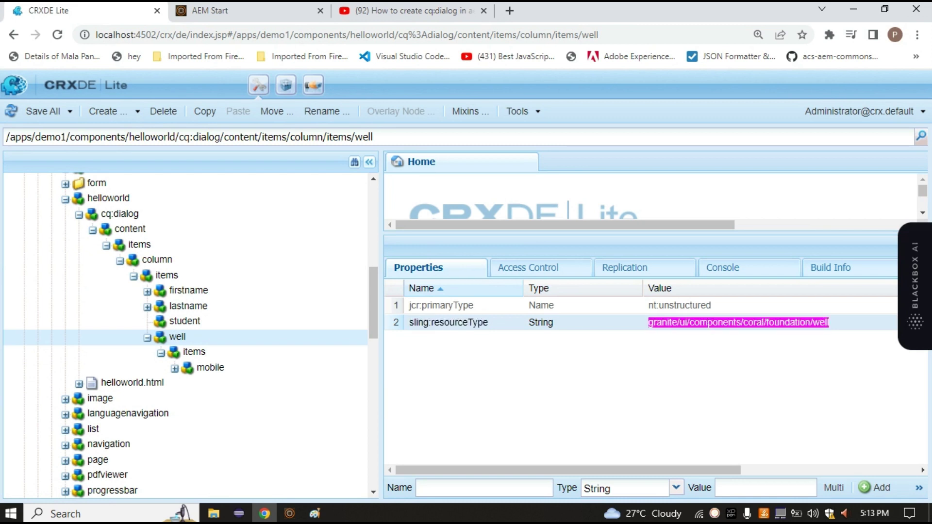
{"action": "left_click", "coordinate": [649, 323]}
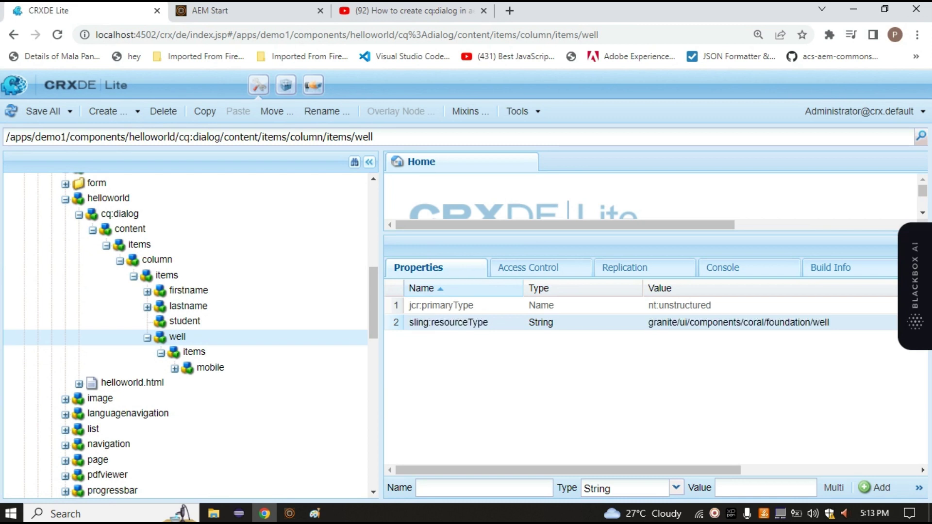
{"action": "left_click_drag", "start_coordinate": [825, 322], "coordinate": [785, 322]}
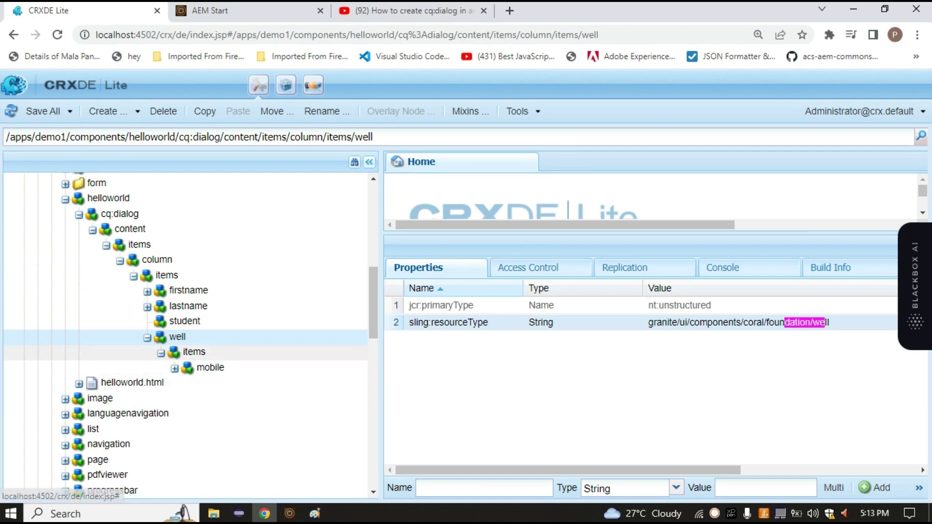
{"action": "left_click", "coordinate": [201, 353]}
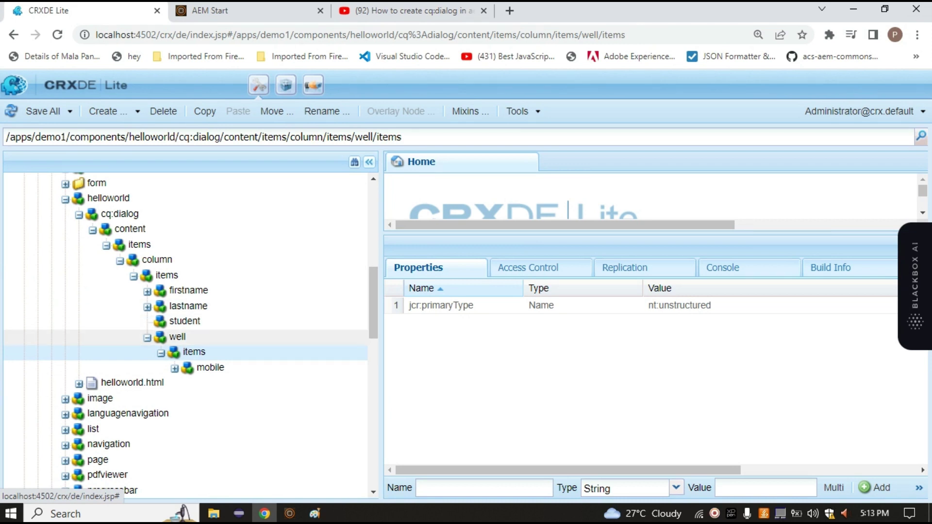
{"action": "left_click", "coordinate": [177, 337]}
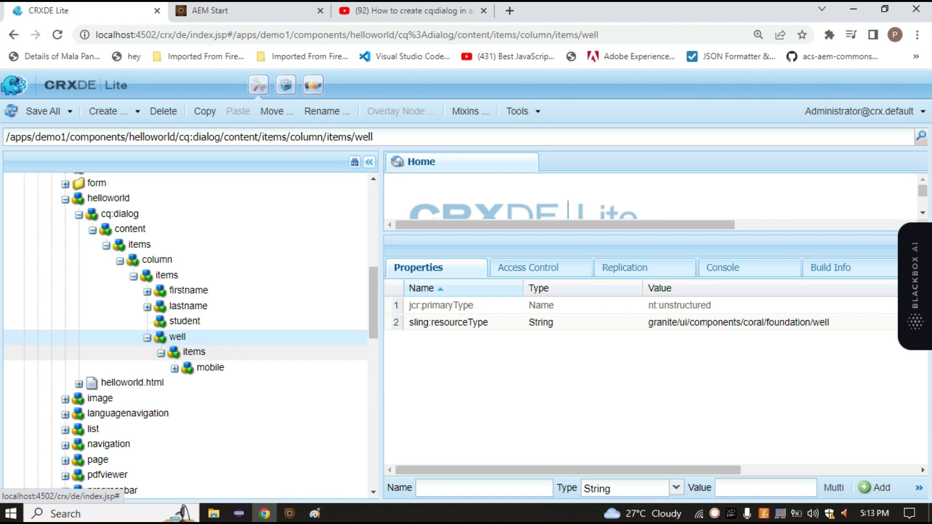
{"action": "left_click", "coordinate": [194, 353]}
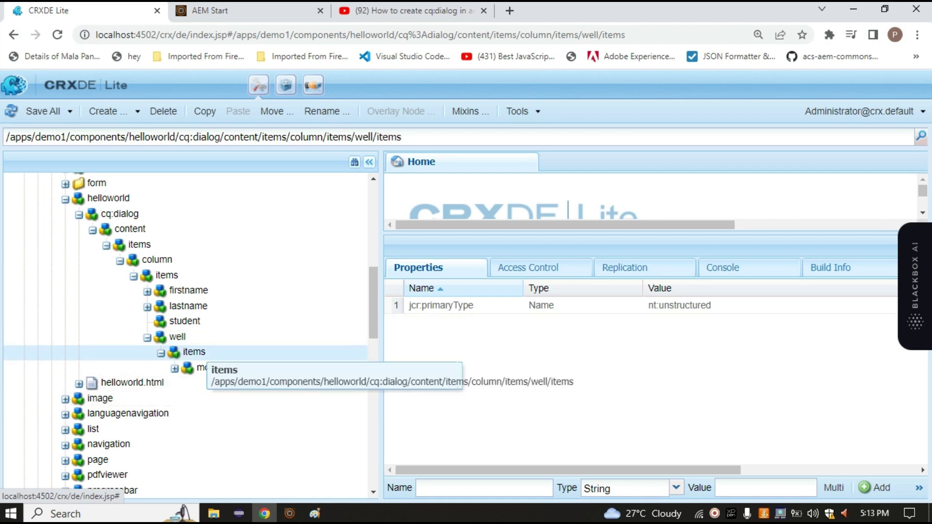
- Expand the mobile node under well/items and view its properties
{"action": "double_click", "coordinate": [204, 369]}
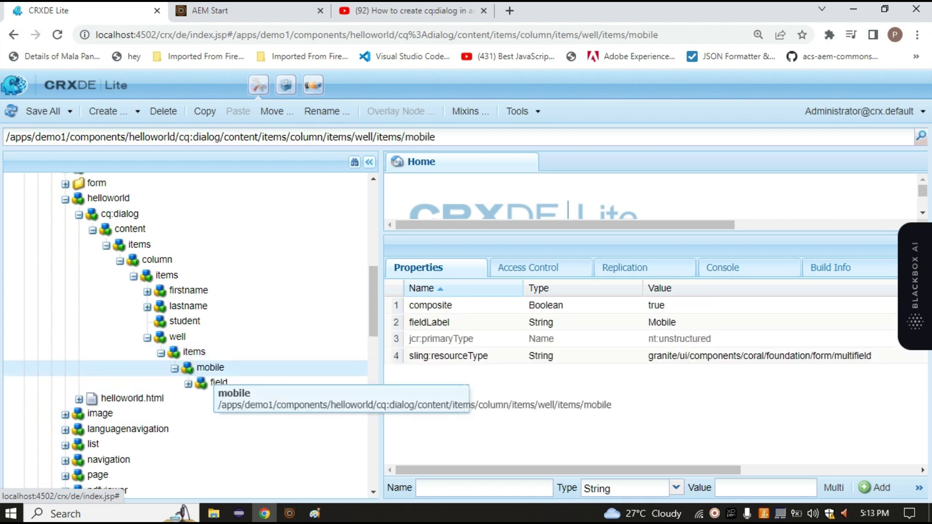
{"action": "left_click", "coordinate": [194, 352]}
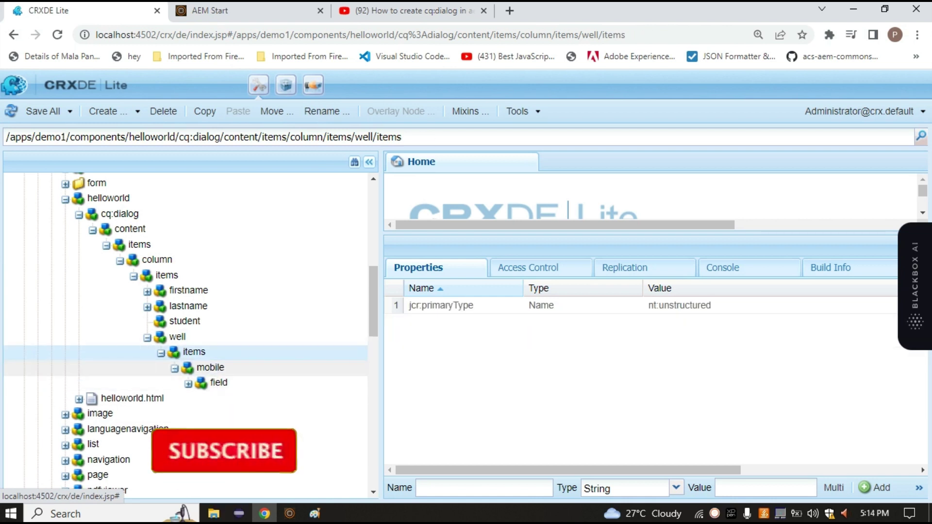
{"action": "left_click", "coordinate": [208, 368]}
- Switch to Paint and sketch a field box above the dialog drawing, label it "textfield", and point an arrow at it from each side
{"action": "key", "text": "alt+Tab"}
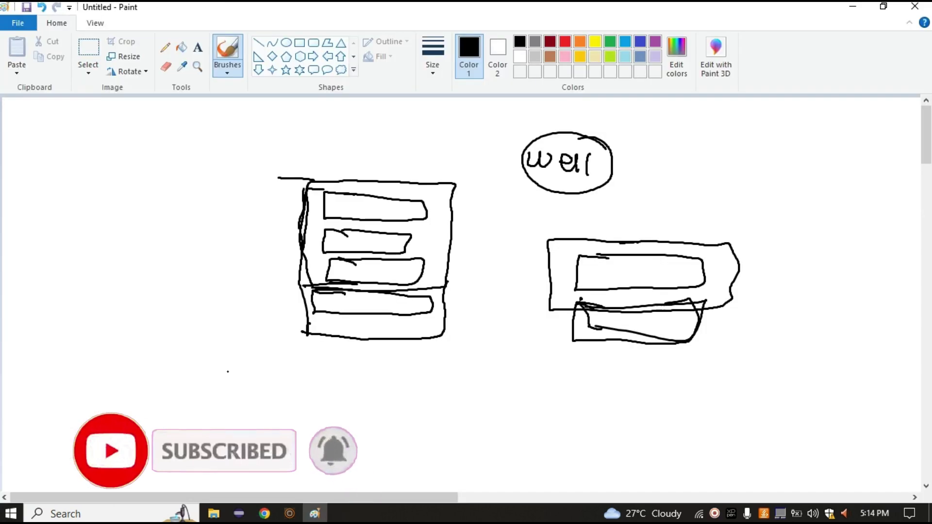
{"action": "mouse_move", "coordinate": [91, 157]}
{"action": "left_mouse_down"}
{"action": "mouse_move", "coordinate": [57, 192]}
{"action": "mouse_move", "coordinate": [49, 224]}
{"action": "left_mouse_up"}
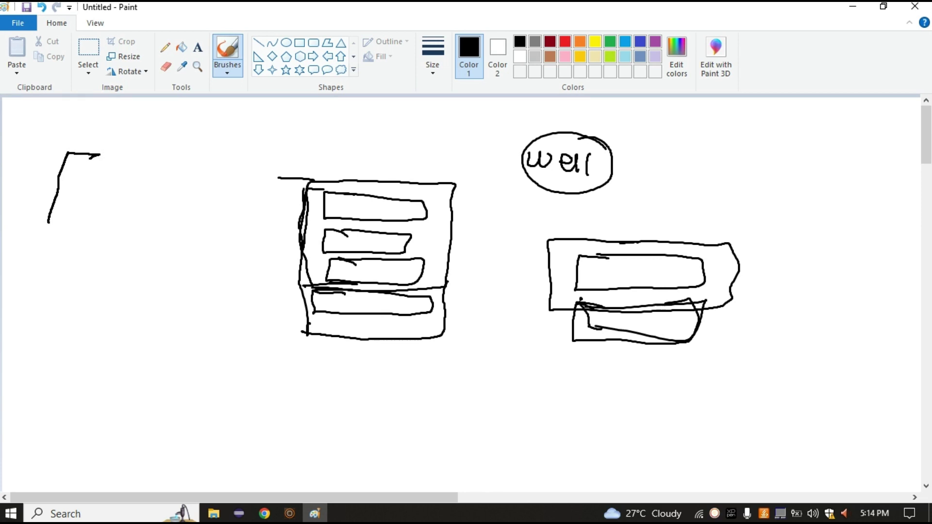
{"action": "mouse_move", "coordinate": [178, 118]}
{"action": "left_mouse_down"}
{"action": "mouse_move", "coordinate": [151, 150]}
{"action": "mouse_move", "coordinate": [281, 125]}
{"action": "mouse_move", "coordinate": [171, 115]}
{"action": "left_mouse_up"}
{"action": "mouse_move", "coordinate": [323, 115]}
{"action": "left_mouse_down"}
{"action": "mouse_move", "coordinate": [327, 139]}
{"action": "mouse_move", "coordinate": [327, 126]}
{"action": "left_mouse_up"}
{"action": "mouse_move", "coordinate": [333, 125]}
{"action": "left_mouse_down"}
{"action": "mouse_move", "coordinate": [388, 137]}
{"action": "mouse_move", "coordinate": [403, 117]}
{"action": "left_mouse_up"}
{"action": "mouse_move", "coordinate": [397, 115]}
{"action": "left_mouse_down"}
{"action": "mouse_move", "coordinate": [396, 140]}
{"action": "mouse_move", "coordinate": [406, 121]}
{"action": "left_mouse_up"}
{"action": "mouse_move", "coordinate": [404, 122]}
{"action": "left_mouse_down"}
{"action": "mouse_move", "coordinate": [423, 138]}
{"action": "mouse_move", "coordinate": [446, 128]}
{"action": "mouse_move", "coordinate": [451, 106]}
{"action": "left_mouse_up"}
{"action": "mouse_move", "coordinate": [319, 127]}
{"action": "left_mouse_down"}
{"action": "mouse_move", "coordinate": [279, 129]}
{"action": "mouse_move", "coordinate": [293, 144]}
{"action": "left_mouse_up"}
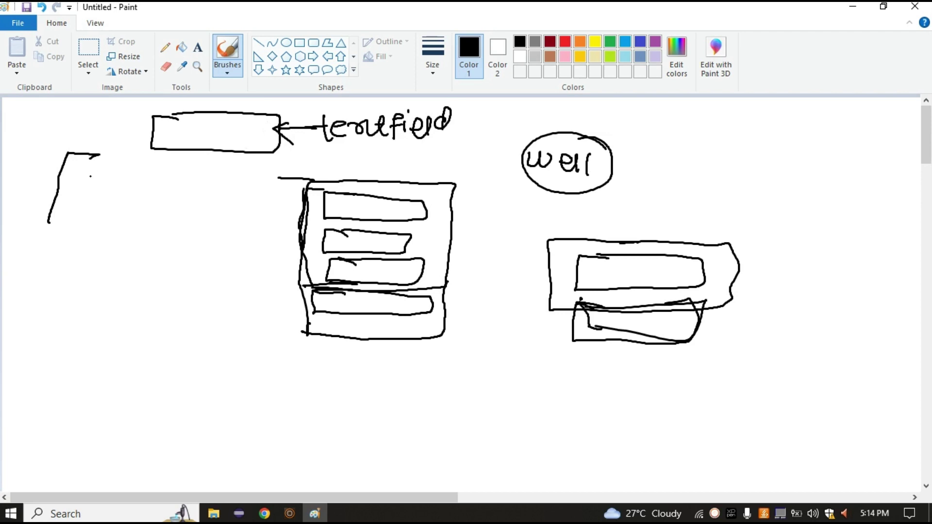
{"action": "mouse_move", "coordinate": [216, 117]}
{"action": "left_mouse_down"}
{"action": "mouse_move", "coordinate": [154, 136]}
{"action": "mouse_move", "coordinate": [265, 156]}
{"action": "mouse_move", "coordinate": [240, 115]}
{"action": "mouse_move", "coordinate": [151, 132]}
{"action": "mouse_move", "coordinate": [166, 153]}
{"action": "left_mouse_up"}
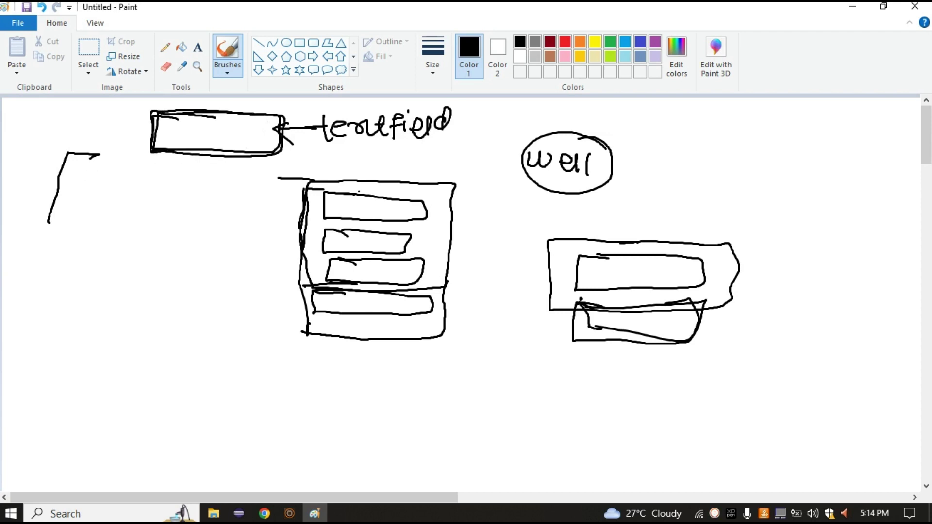
{"action": "mouse_move", "coordinate": [72, 116]}
{"action": "left_mouse_down"}
{"action": "mouse_move", "coordinate": [131, 121]}
{"action": "mouse_move", "coordinate": [116, 136]}
{"action": "left_mouse_up"}
- Sketch another field box in the blank area beside the dialog drawing and handwrite "textfield" above it
{"action": "mouse_move", "coordinate": [69, 321]}
{"action": "left_mouse_down"}
{"action": "mouse_move", "coordinate": [60, 343]}
{"action": "mouse_move", "coordinate": [145, 361]}
{"action": "mouse_move", "coordinate": [129, 322]}
{"action": "mouse_move", "coordinate": [78, 322]}
{"action": "left_mouse_up"}
{"action": "mouse_move", "coordinate": [89, 278]}
{"action": "left_mouse_down"}
{"action": "mouse_move", "coordinate": [101, 306]}
{"action": "mouse_move", "coordinate": [97, 288]}
{"action": "left_mouse_up"}
{"action": "left_click_drag", "start_coordinate": [99, 297], "coordinate": [134, 299]}
{"action": "mouse_move", "coordinate": [131, 281]}
{"action": "left_mouse_down"}
{"action": "mouse_move", "coordinate": [113, 302]}
{"action": "mouse_move", "coordinate": [147, 301]}
{"action": "left_mouse_up"}
{"action": "mouse_move", "coordinate": [125, 291]}
{"action": "left_mouse_down"}
{"action": "mouse_move", "coordinate": [138, 290]}
{"action": "mouse_move", "coordinate": [148, 314]}
{"action": "mouse_move", "coordinate": [168, 288]}
{"action": "left_mouse_up"}
{"action": "mouse_move", "coordinate": [163, 292]}
{"action": "left_mouse_down"}
{"action": "mouse_move", "coordinate": [164, 307]}
{"action": "mouse_move", "coordinate": [180, 306]}
{"action": "left_mouse_up"}
{"action": "mouse_move", "coordinate": [187, 284]}
{"action": "left_mouse_down"}
{"action": "mouse_move", "coordinate": [189, 307]}
{"action": "mouse_move", "coordinate": [213, 300]}
{"action": "left_mouse_up"}
{"action": "left_click_drag", "start_coordinate": [222, 277], "coordinate": [216, 315]}
- Draw an arrow leading out of the newly labelled box and sketch four more field boxes in two rows below the dialog drawing
{"action": "left_click_drag", "start_coordinate": [125, 356], "coordinate": [192, 374]}
{"action": "left_click_drag", "start_coordinate": [183, 368], "coordinate": [179, 382]}
{"action": "mouse_move", "coordinate": [255, 374]}
{"action": "left_mouse_down"}
{"action": "mouse_move", "coordinate": [216, 383]}
{"action": "mouse_move", "coordinate": [290, 365]}
{"action": "left_mouse_up"}
{"action": "left_click_drag", "start_coordinate": [228, 365], "coordinate": [305, 365]}
{"action": "mouse_move", "coordinate": [196, 438]}
{"action": "left_mouse_down"}
{"action": "mouse_move", "coordinate": [291, 435]}
{"action": "mouse_move", "coordinate": [243, 439]}
{"action": "left_mouse_up"}
{"action": "left_click_drag", "start_coordinate": [347, 443], "coordinate": [455, 465]}
{"action": "mouse_move", "coordinate": [424, 376]}
{"action": "left_mouse_down"}
{"action": "mouse_move", "coordinate": [514, 413]}
{"action": "mouse_move", "coordinate": [439, 355]}
{"action": "left_mouse_up"}
- Circle the labelled textfield box and each of the four field boxes sketched from it
{"action": "mouse_move", "coordinate": [143, 315]}
{"action": "left_mouse_down"}
{"action": "mouse_move", "coordinate": [27, 345]}
{"action": "mouse_move", "coordinate": [87, 320]}
{"action": "left_mouse_up"}
{"action": "mouse_move", "coordinate": [257, 363]}
{"action": "left_mouse_down"}
{"action": "mouse_move", "coordinate": [267, 421]}
{"action": "mouse_move", "coordinate": [214, 418]}
{"action": "left_mouse_up"}
{"action": "mouse_move", "coordinate": [252, 435]}
{"action": "left_mouse_down"}
{"action": "mouse_move", "coordinate": [206, 443]}
{"action": "mouse_move", "coordinate": [265, 468]}
{"action": "left_mouse_up"}
{"action": "left_click_drag", "start_coordinate": [391, 461], "coordinate": [394, 480]}
{"action": "left_click_drag", "start_coordinate": [522, 403], "coordinate": [463, 375]}
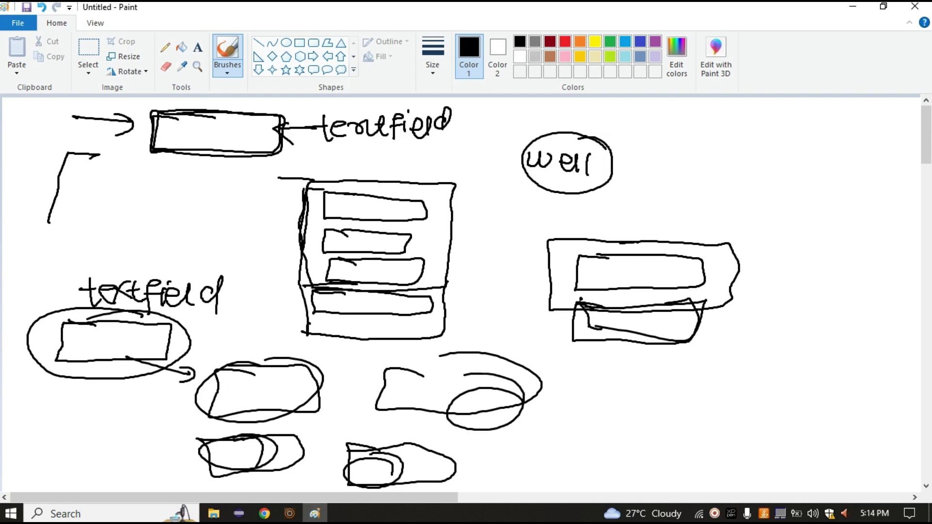
- Return to CRXDE Lite and highlight the "multifield" part of the mobile node's sling:resourceType value, leaving the value as it is
{"action": "key", "text": "alt+Tab"}
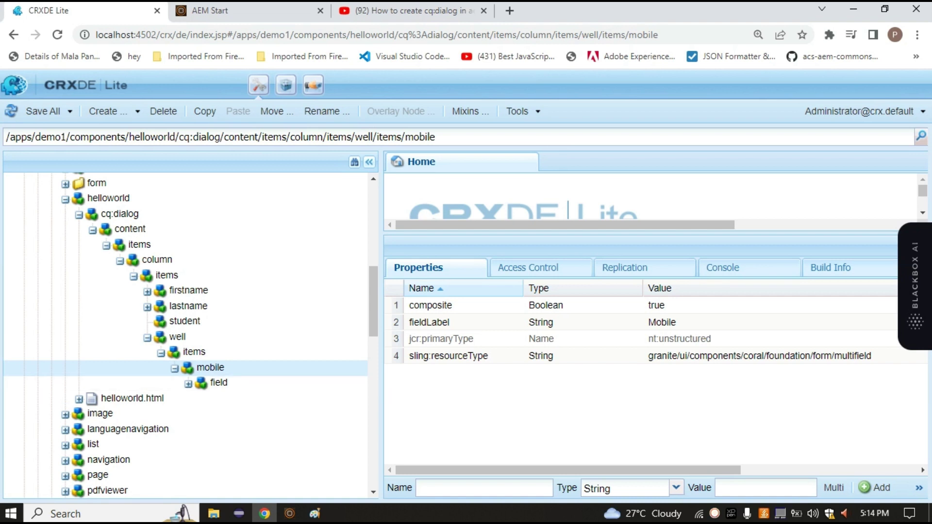
{"action": "left_click", "coordinate": [704, 356]}
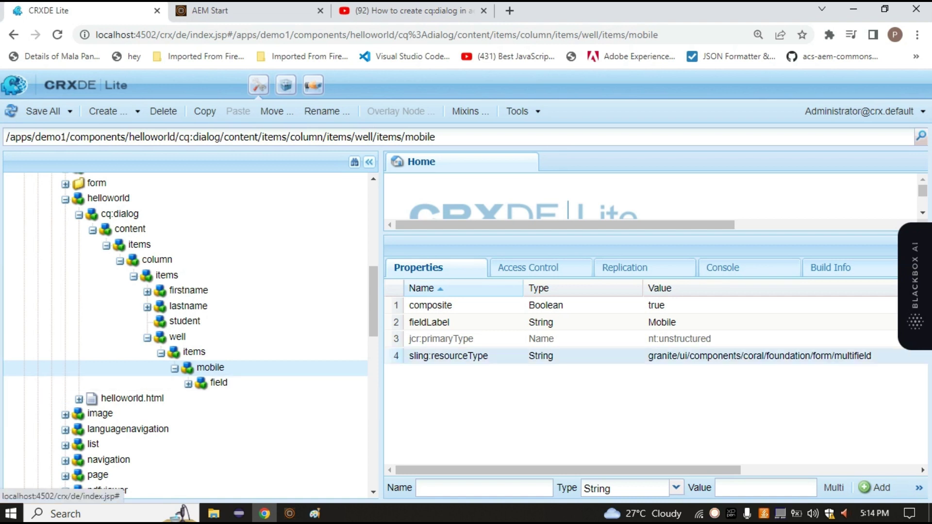
{"action": "double_click", "coordinate": [757, 356]}
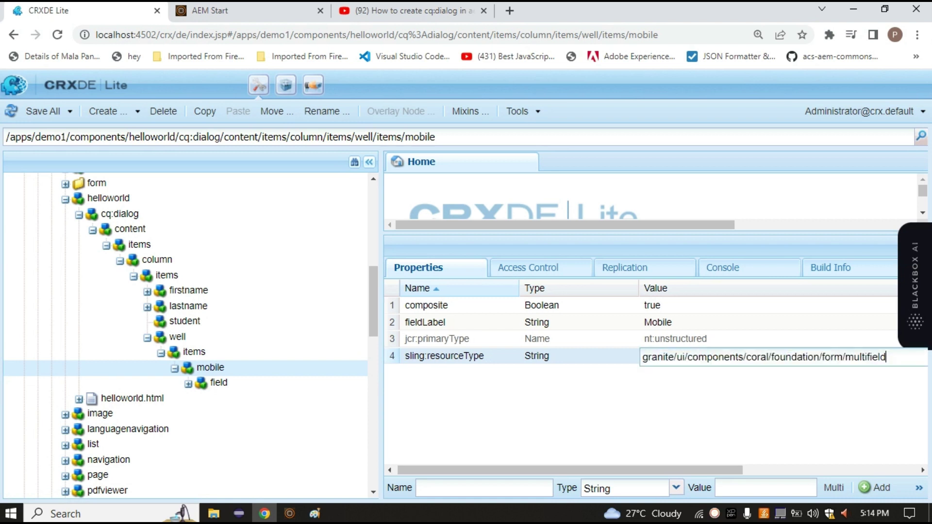
{"action": "key", "text": "shift+Left"}
{"action": "key", "text": "shift+Left"}
{"action": "key", "text": "shift+Left"}
{"action": "key", "text": "shift+Left"}
{"action": "key", "text": "shift+Left"}
{"action": "key", "text": "shift+Left"}
{"action": "key", "text": "shift+Left"}
{"action": "key", "text": "shift+Left"}
{"action": "key", "text": "shift+Left"}
{"action": "key", "text": "shift+Left"}
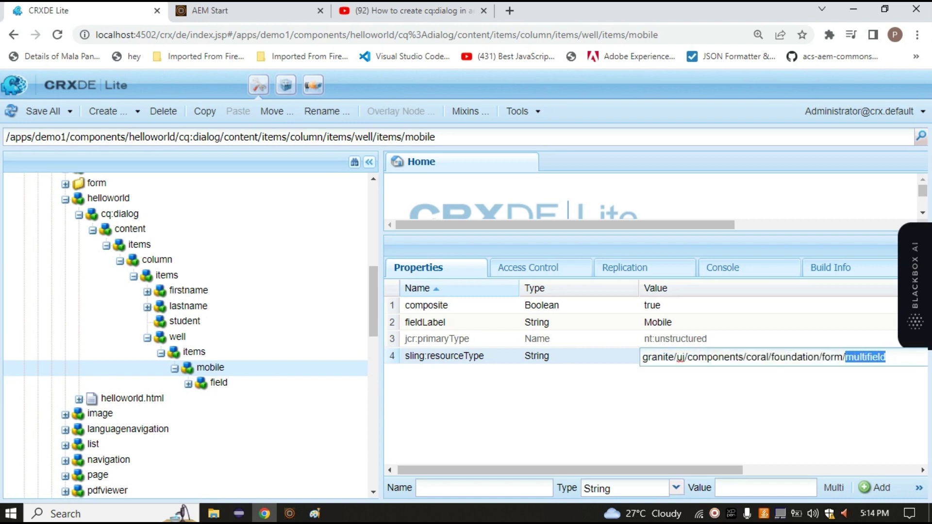
{"action": "double_click", "coordinate": [834, 357]}
{"action": "left_click", "coordinate": [834, 358]}
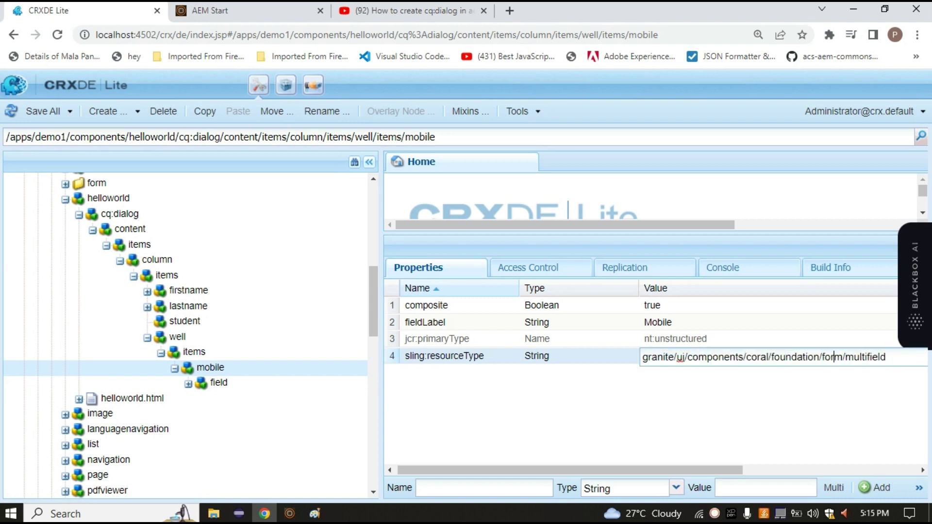
{"action": "double_click", "coordinate": [834, 357]}
{"action": "double_click", "coordinate": [859, 357]}
{"action": "double_click", "coordinate": [833, 357]}
{"action": "key", "text": "Return"}
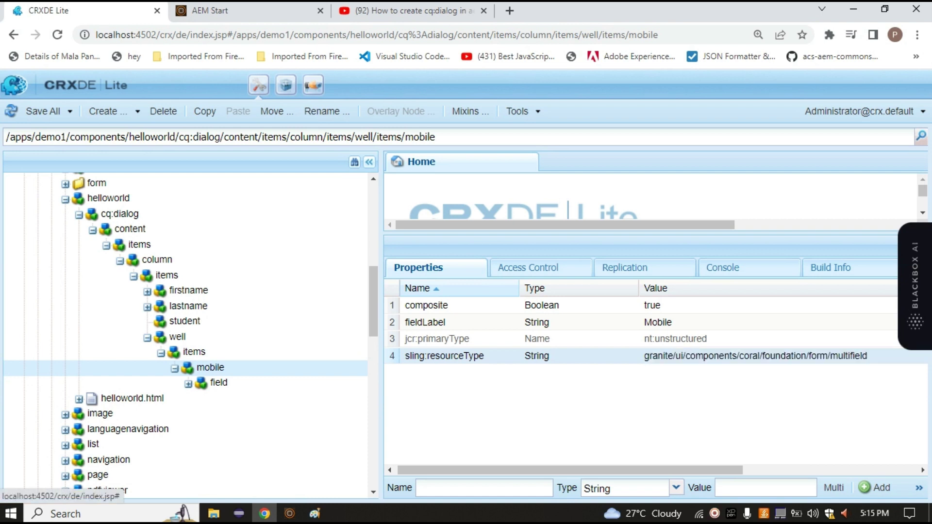
- Highlight the mobile node's fieldLabel property and compare the mobile node with its field child node
{"action": "left_click", "coordinate": [657, 322]}
{"action": "left_click_drag", "start_coordinate": [405, 323], "coordinate": [446, 322]}
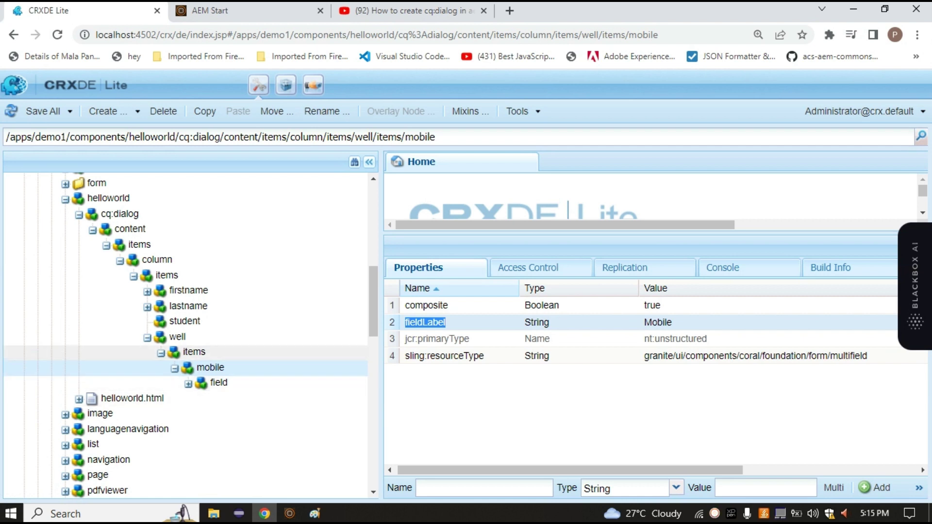
{"action": "left_click", "coordinate": [222, 383]}
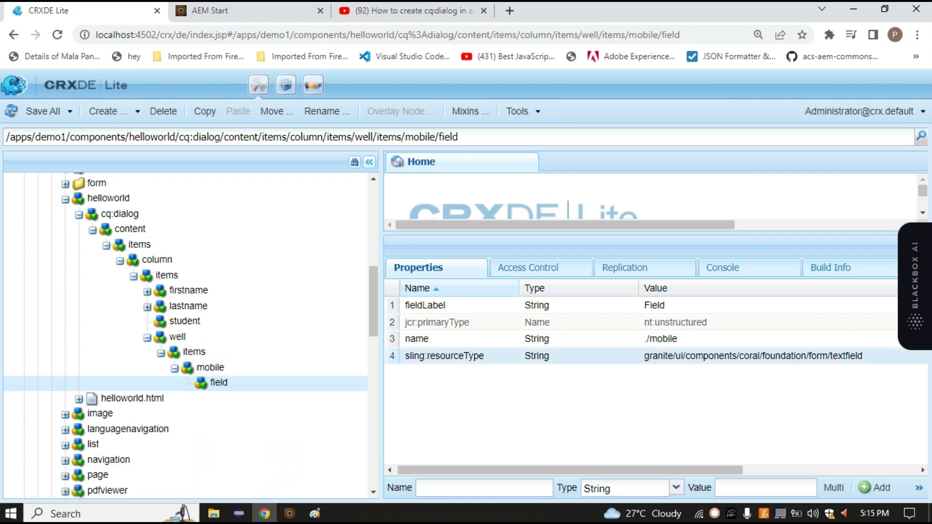
{"action": "left_click", "coordinate": [211, 368]}
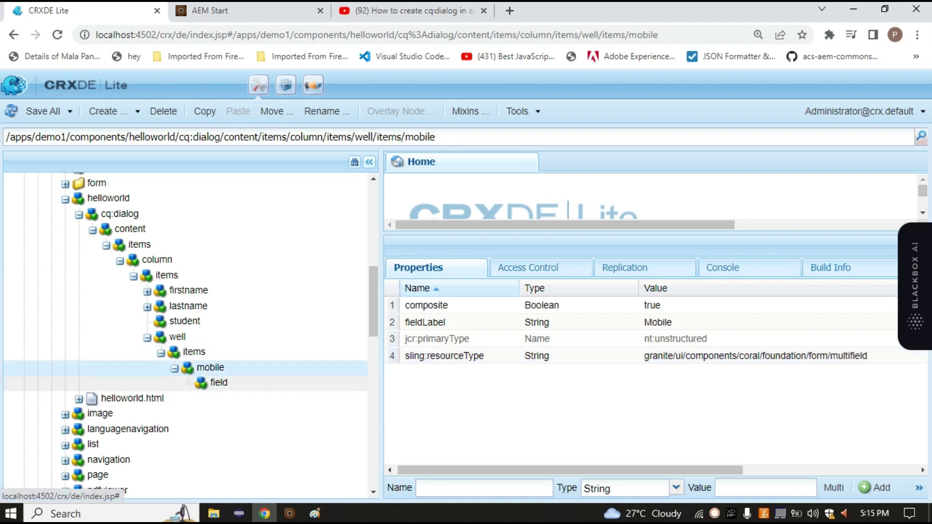
{"action": "left_click", "coordinate": [219, 383]}
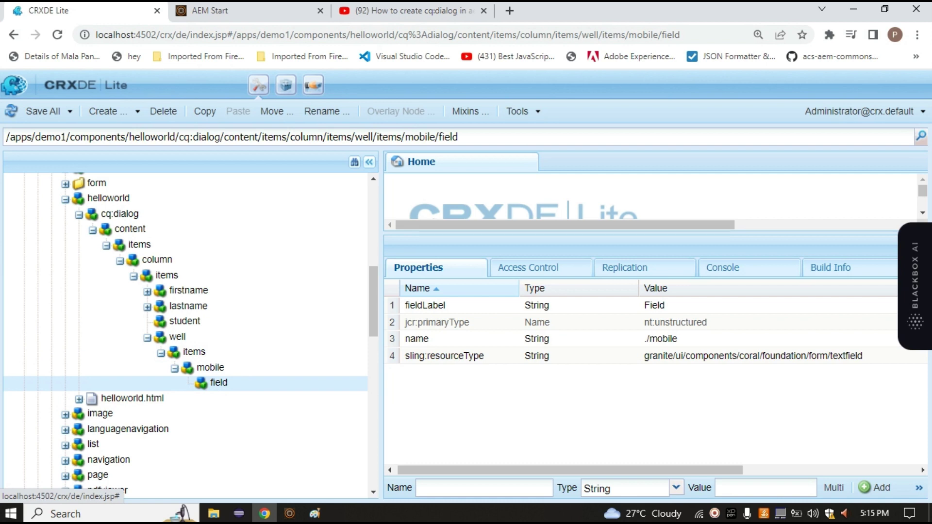
- Examine the field node's sling:resourceType, name and fieldLabel properties without changing their values
{"action": "left_click", "coordinate": [753, 356]}
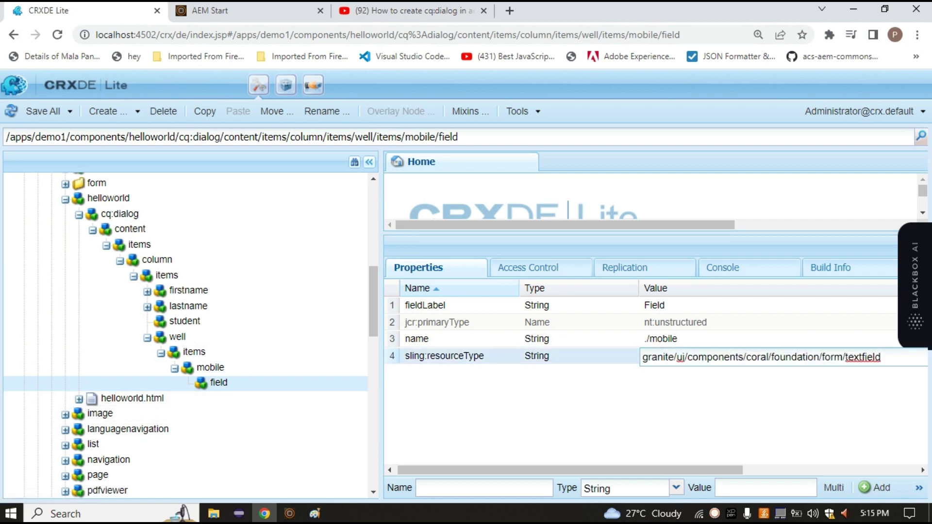
{"action": "left_click", "coordinate": [430, 339]}
{"action": "left_click_drag", "start_coordinate": [430, 339], "coordinate": [404, 339]}
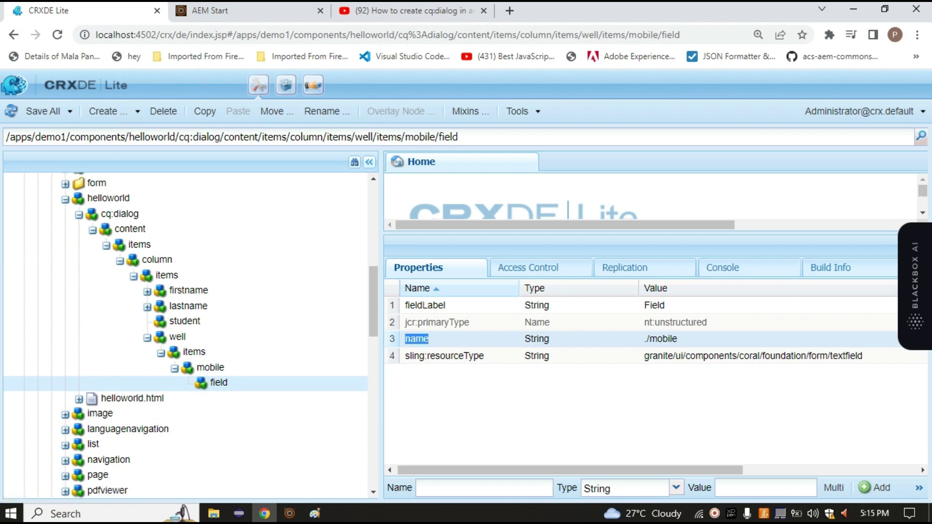
{"action": "left_click_drag", "start_coordinate": [678, 338], "coordinate": [647, 339]}
{"action": "left_click", "coordinate": [649, 339]}
{"action": "left_click", "coordinate": [840, 356]}
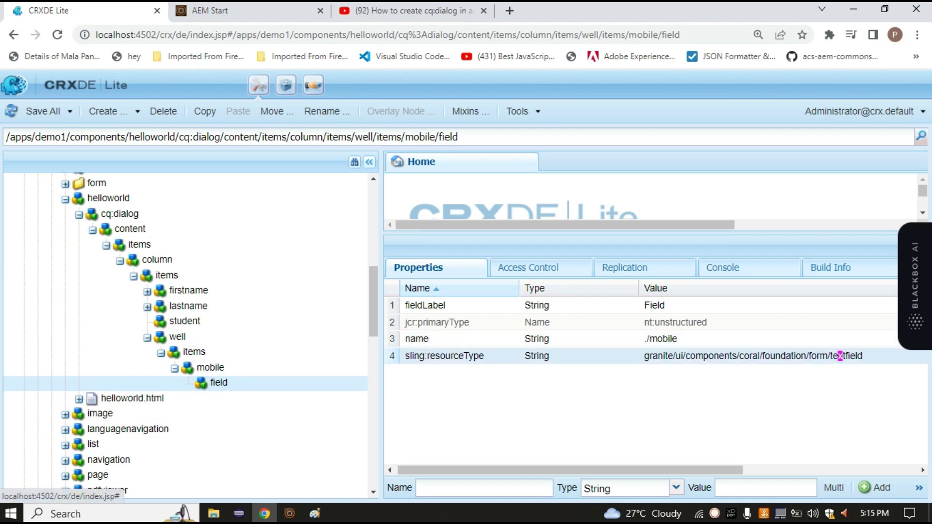
{"action": "double_click", "coordinate": [840, 356]}
{"action": "left_click", "coordinate": [680, 339]}
{"action": "double_click", "coordinate": [680, 339]}
{"action": "left_click_drag", "start_coordinate": [679, 341], "coordinate": [649, 341]}
{"action": "left_click", "coordinate": [674, 322]}
{"action": "left_click", "coordinate": [654, 305]}
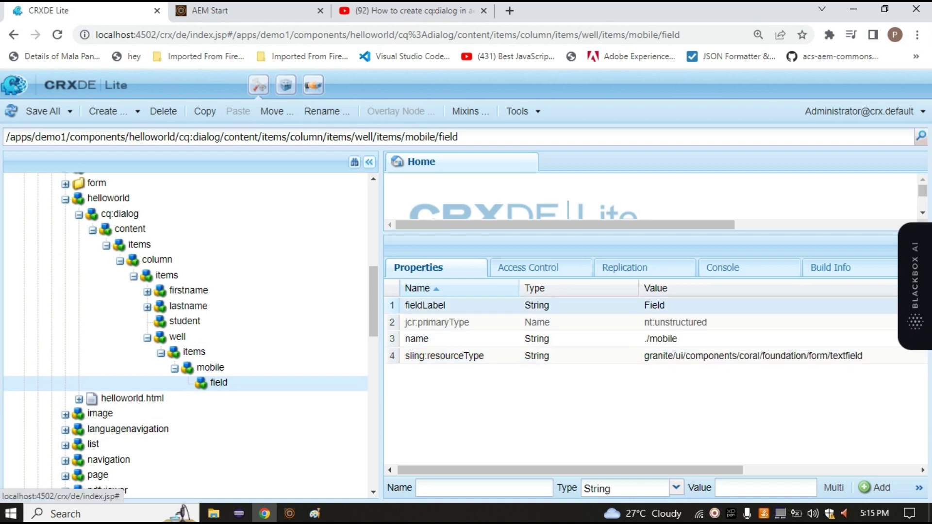
- Open the Demo Project's us/en page for editing from AEM Sites
{"action": "left_click", "coordinate": [279, 11]}
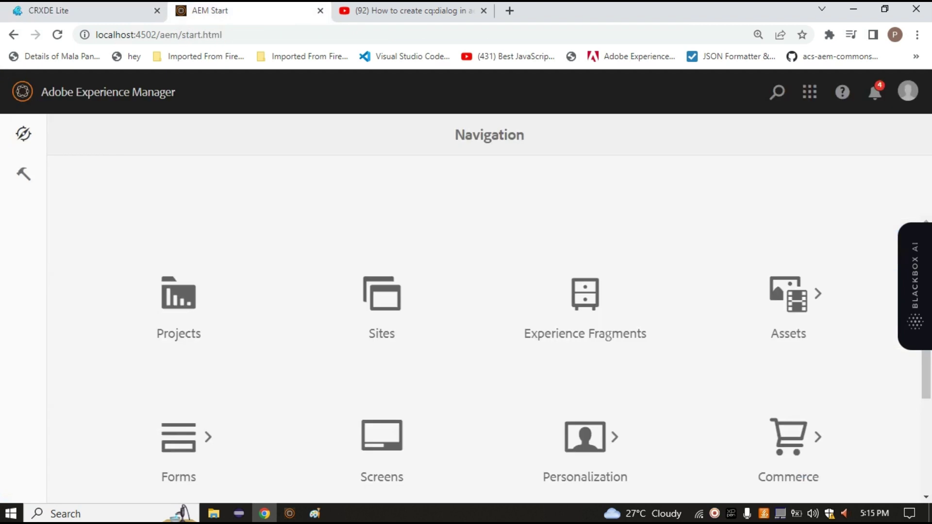
{"action": "left_click", "coordinate": [382, 306]}
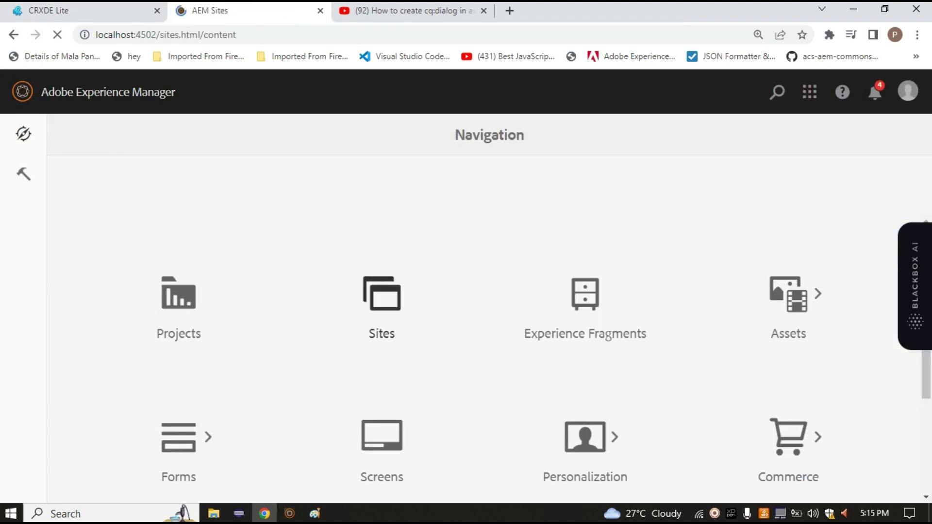
{"action": "scroll", "coordinate": [121, 412], "scroll_direction": "down", "scroll_amount": 3}
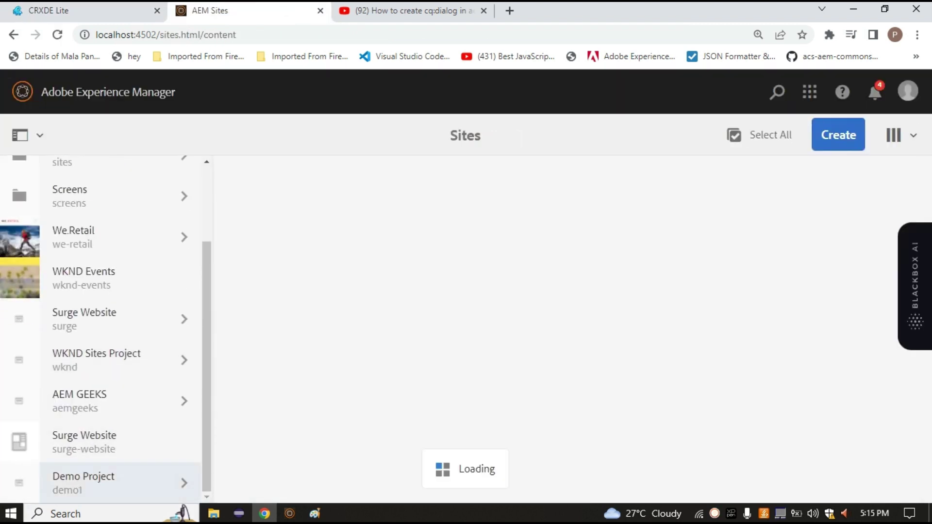
{"action": "left_click", "coordinate": [122, 482]}
{"action": "left_click", "coordinate": [330, 176]}
{"action": "left_click", "coordinate": [449, 177]}
{"action": "left_click", "coordinate": [122, 92]}
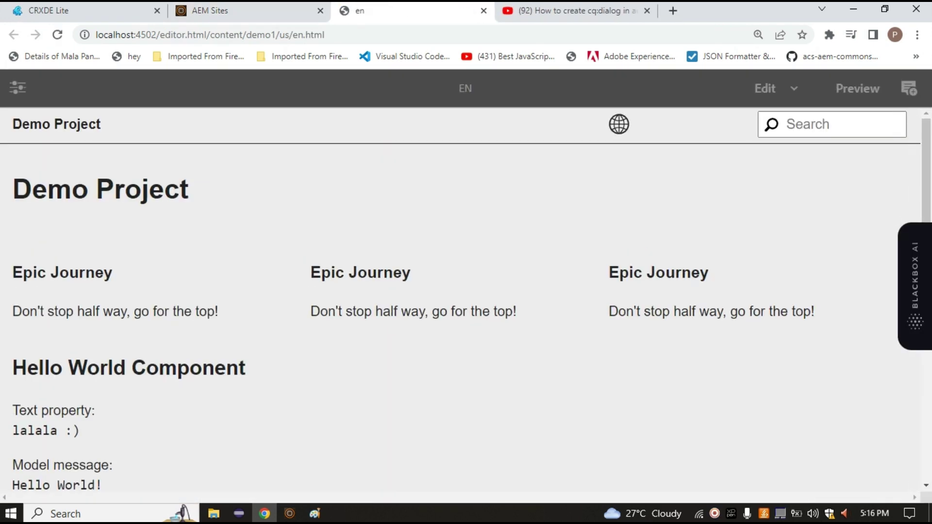
- Open the configuration dialog of the Hello World Component on the page
{"action": "scroll", "coordinate": [437, 315], "scroll_direction": "down", "scroll_amount": 4}
{"action": "scroll", "coordinate": [292, 262], "scroll_direction": "up", "scroll_amount": 2}
{"action": "left_click", "coordinate": [233, 257]}
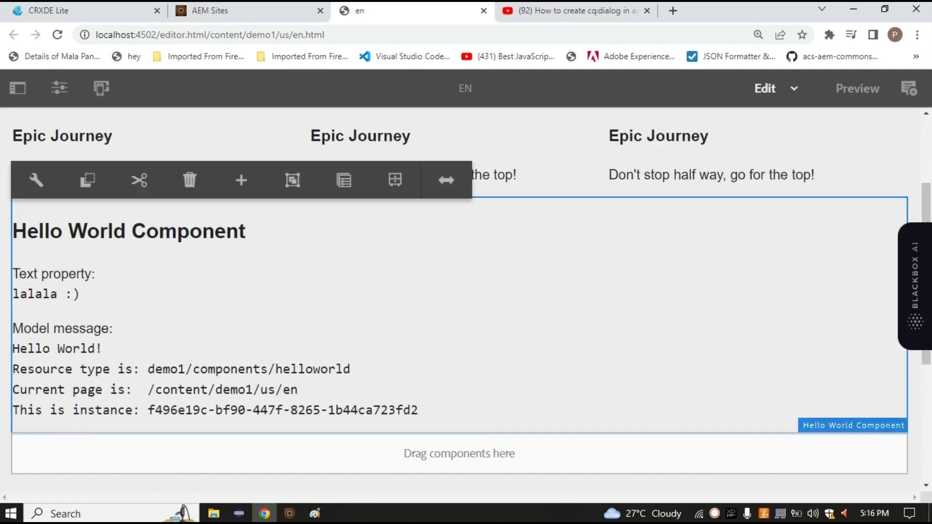
{"action": "left_click", "coordinate": [36, 180]}
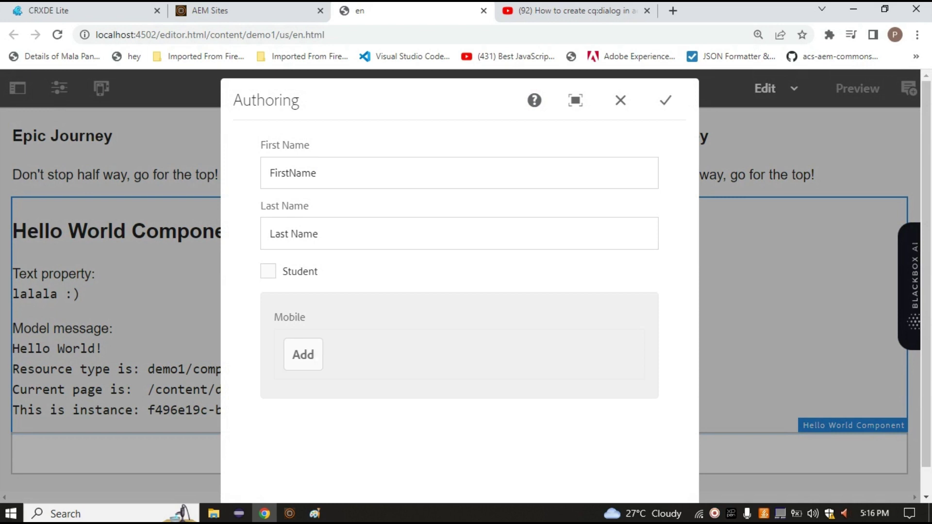
- Go through the First Name and Last Name fields and toggle the Student checkbox on and off, leaving it cleared
{"action": "left_click_drag", "start_coordinate": [326, 173], "coordinate": [267, 174]}
{"action": "key", "text": "Tab"}
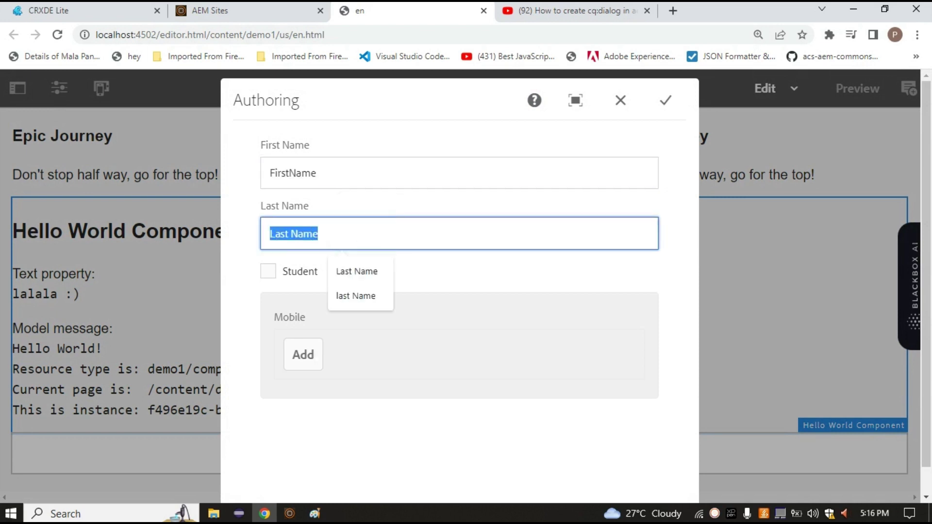
{"action": "key", "text": "Tab"}
{"action": "key", "text": "space"}
{"action": "key", "text": "space"}
{"action": "key", "text": "space"}
{"action": "key", "text": "space"}
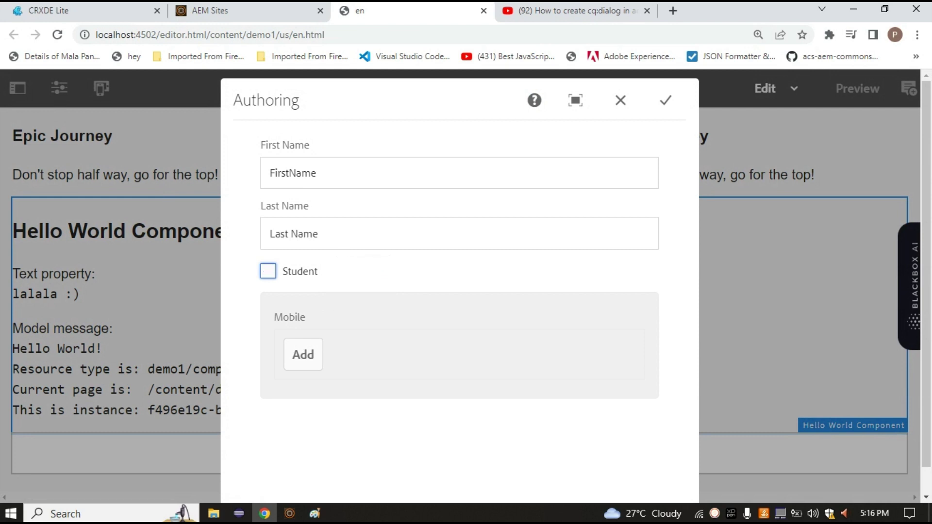
- Toggle the Student checkbox several more times, ending with it cleared
{"action": "key", "text": "space"}
{"action": "key", "text": "space"}
{"action": "key", "text": "space"}
{"action": "key", "text": "space"}
{"action": "key", "text": "space"}
{"action": "key", "text": "space"}
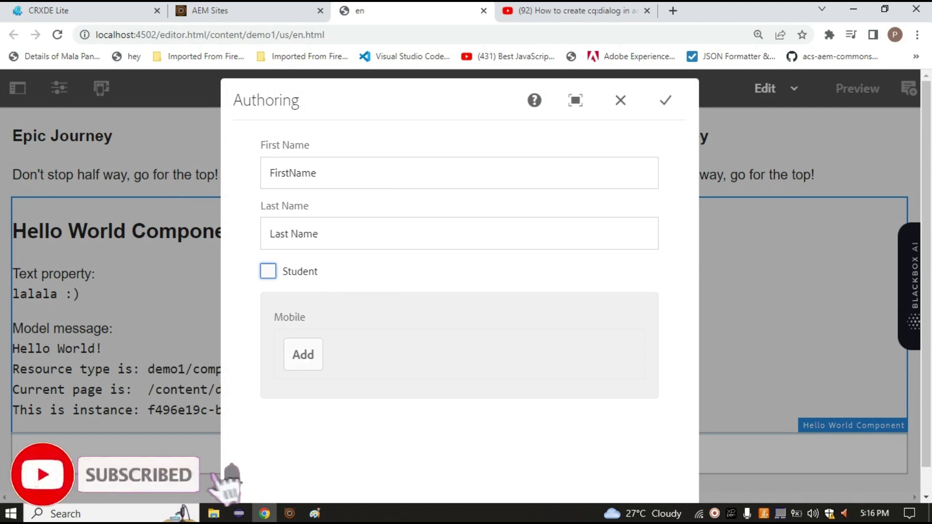
- Add two empty entries to the Mobile multifield, delete both again and highlight the Mobile label
{"action": "key", "text": "Tab"}
{"action": "key", "text": "Return"}
{"action": "key", "text": "Return"}
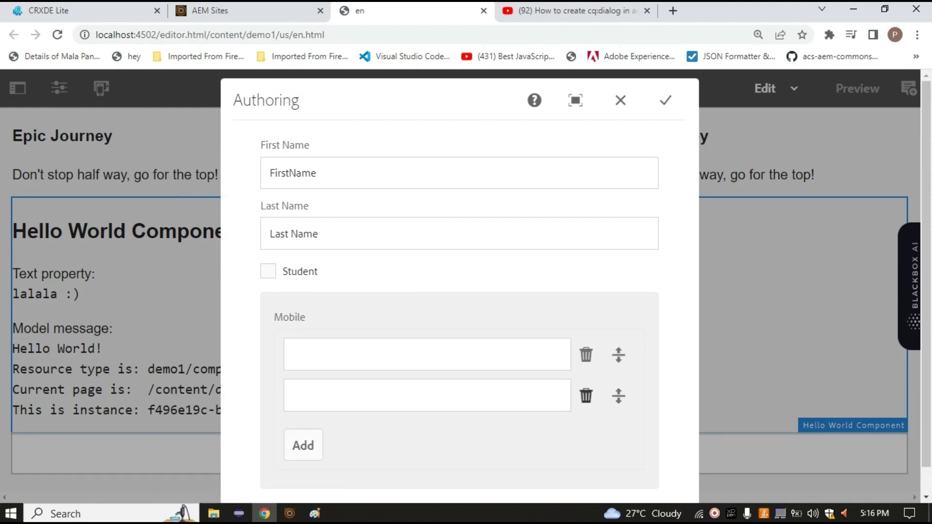
{"action": "left_click", "coordinate": [587, 396]}
{"action": "left_click", "coordinate": [586, 355]}
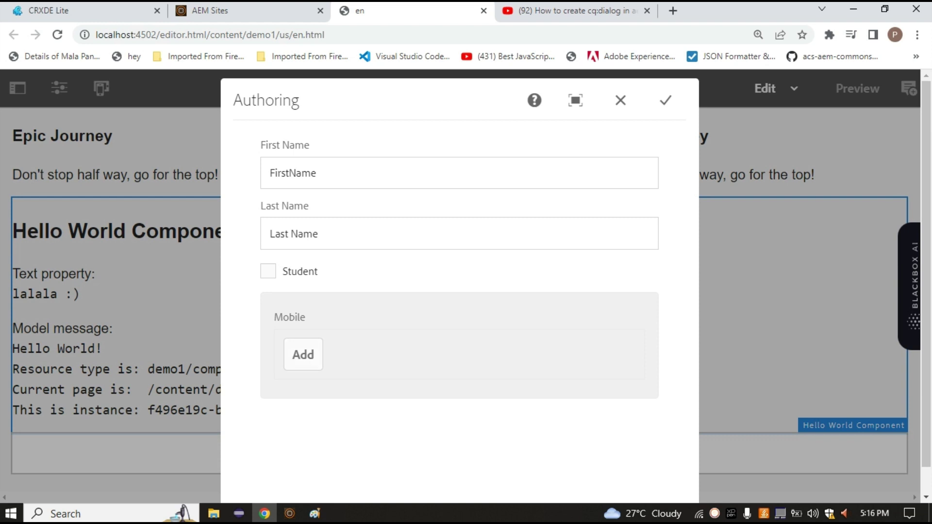
{"action": "left_click_drag", "start_coordinate": [274, 317], "coordinate": [305, 317]}
{"action": "left_click", "coordinate": [307, 317]}
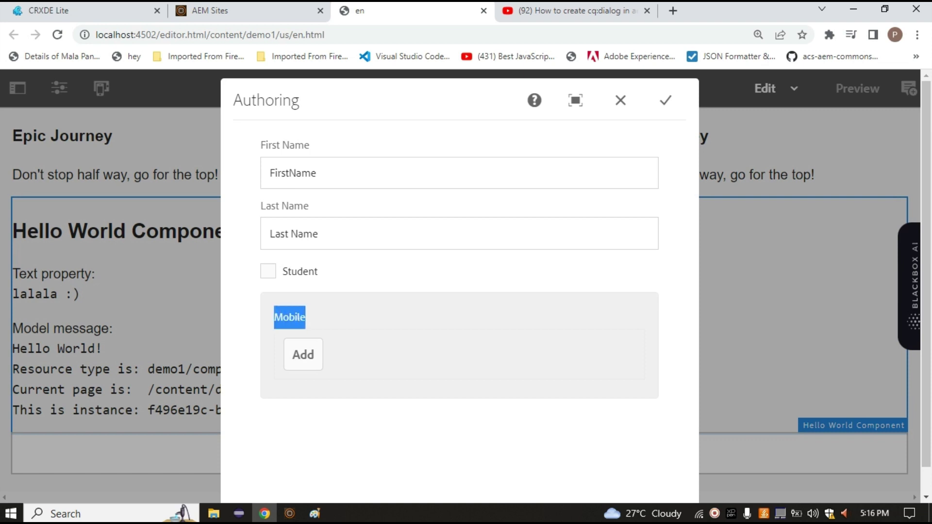
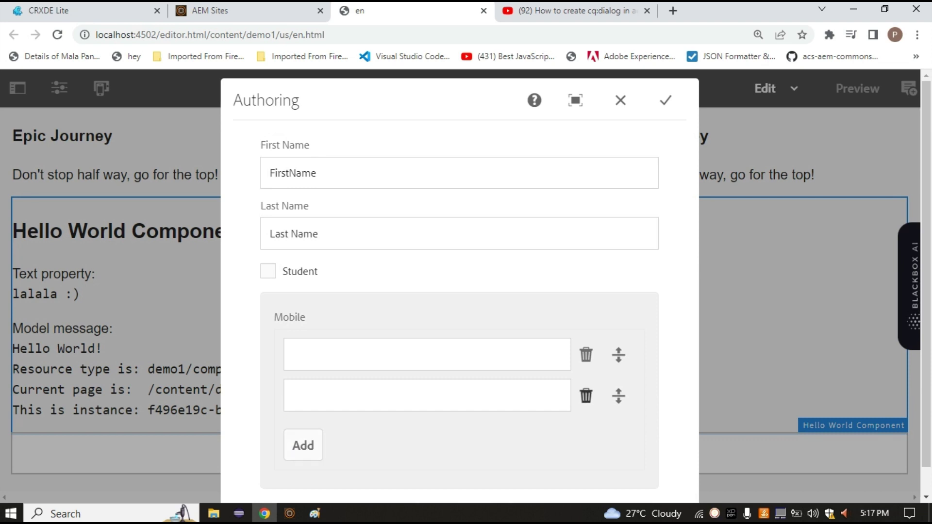
- Delete the second empty Mobile entry and tick the Student checkbox
{"action": "left_click", "coordinate": [586, 396]}
{"action": "left_click", "coordinate": [427, 354]}
{"action": "left_click", "coordinate": [268, 271]}
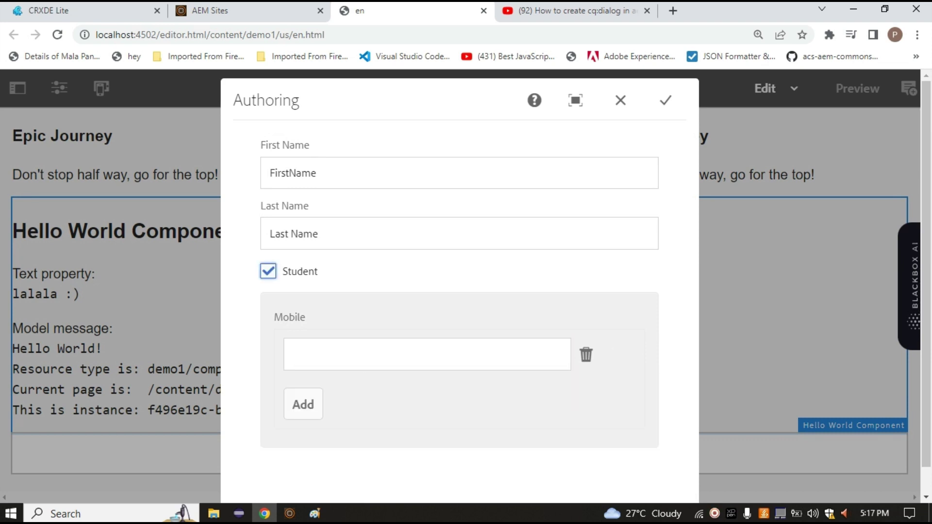
- Enter samsung in the first Mobile entry
{"action": "left_click", "coordinate": [427, 355]}
{"action": "type", "text": "dfasd"}
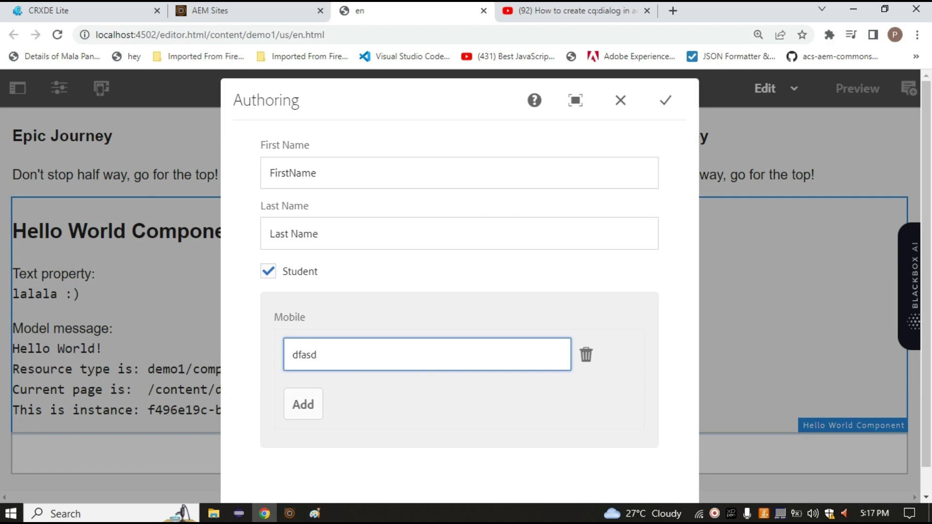
{"action": "key", "text": "BackSpace"}
{"action": "key", "text": "BackSpace"}
{"action": "key", "text": "BackSpace"}
{"action": "type", "text": "samsung"}
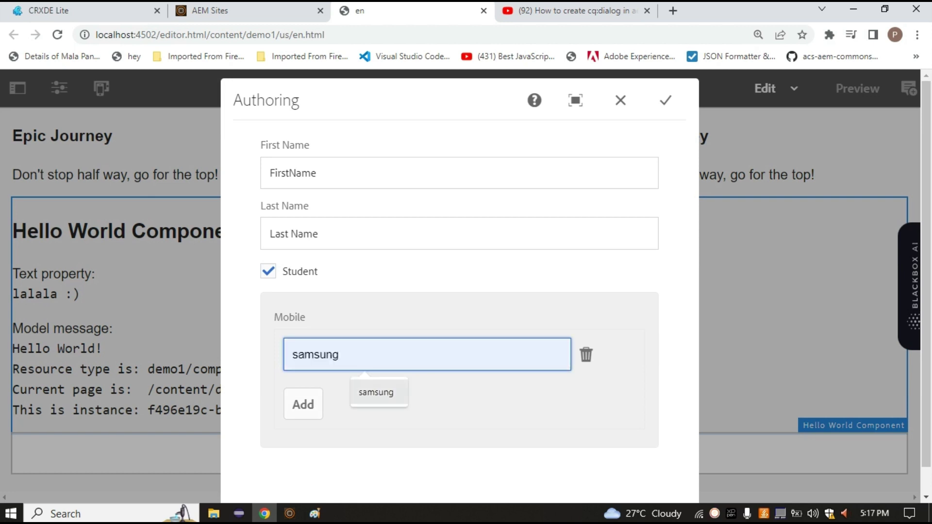
{"action": "left_click", "coordinate": [377, 392]}
- Add apple and xiomi as further Mobile entries and save the component dialog
{"action": "left_click", "coordinate": [303, 404]}
{"action": "left_click", "coordinate": [304, 403]}
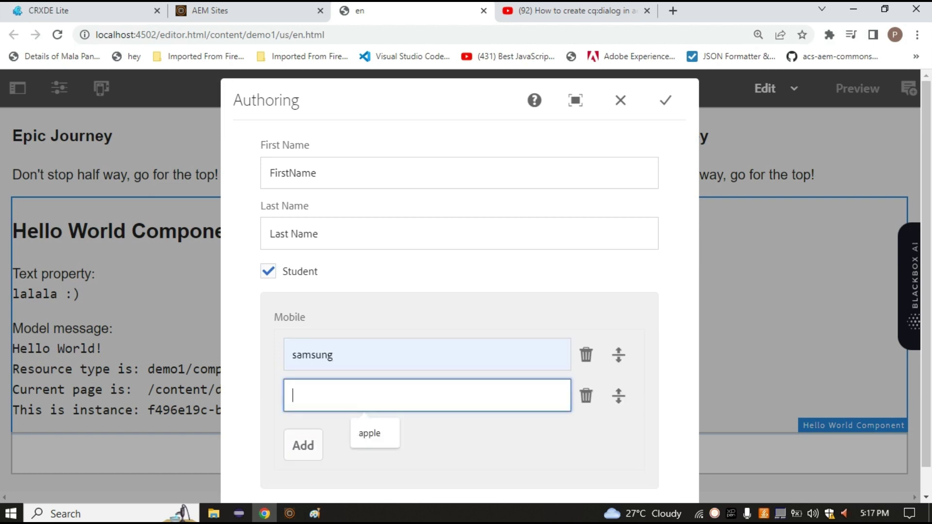
{"action": "key", "text": "Down"}
{"action": "key", "text": "Return"}
{"action": "key", "text": "Tab"}
{"action": "key", "text": "Tab"}
{"action": "key", "text": "Return"}
{"action": "key", "text": "Down"}
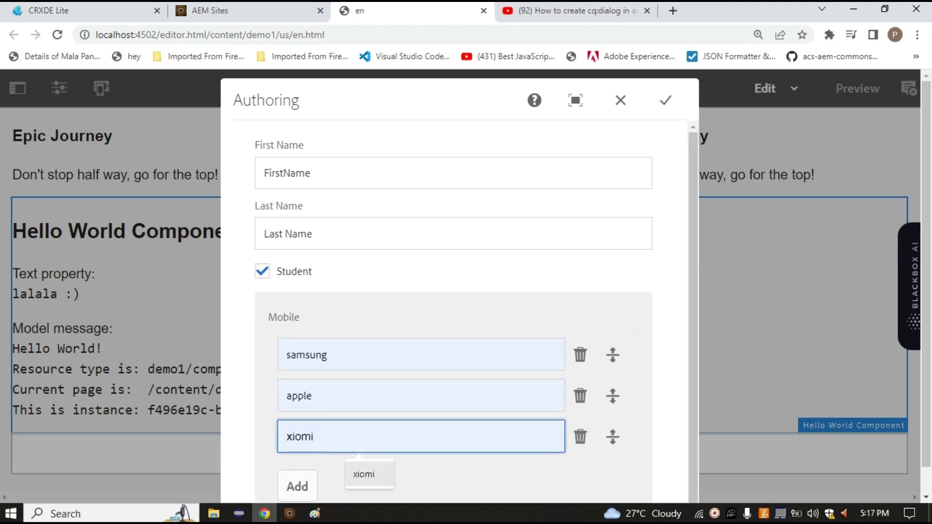
{"action": "key", "text": "Return"}
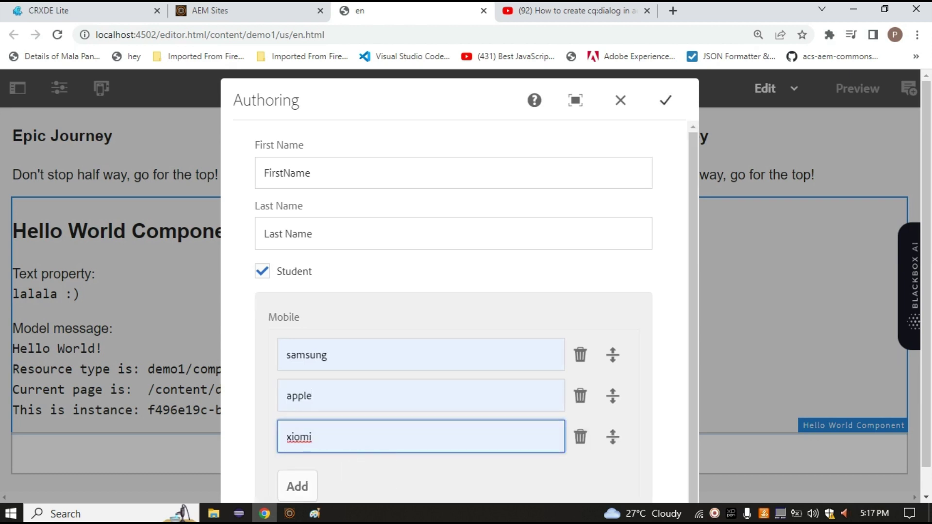
{"action": "left_click", "coordinate": [666, 101]}
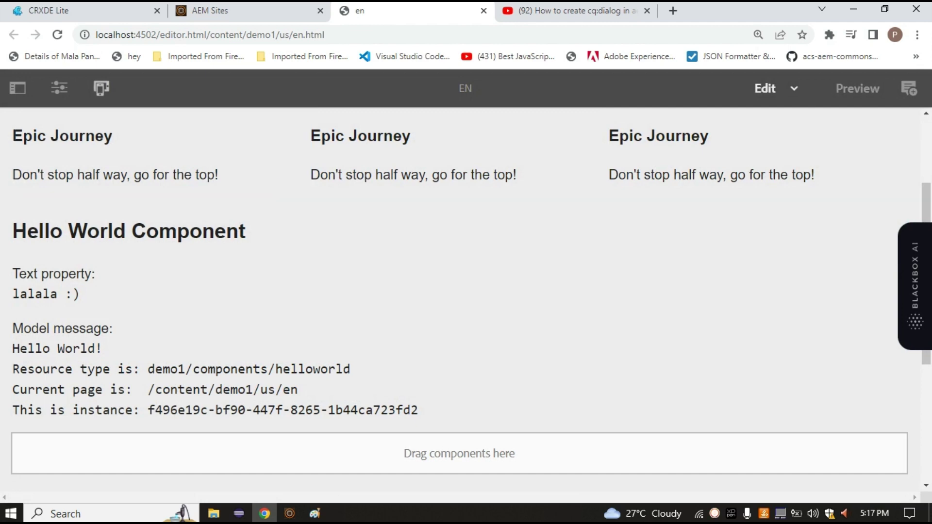
- Switch to CRXDE Lite and expand the content tree through demo1 and us down to the en page
{"action": "left_click", "coordinate": [59, 12]}
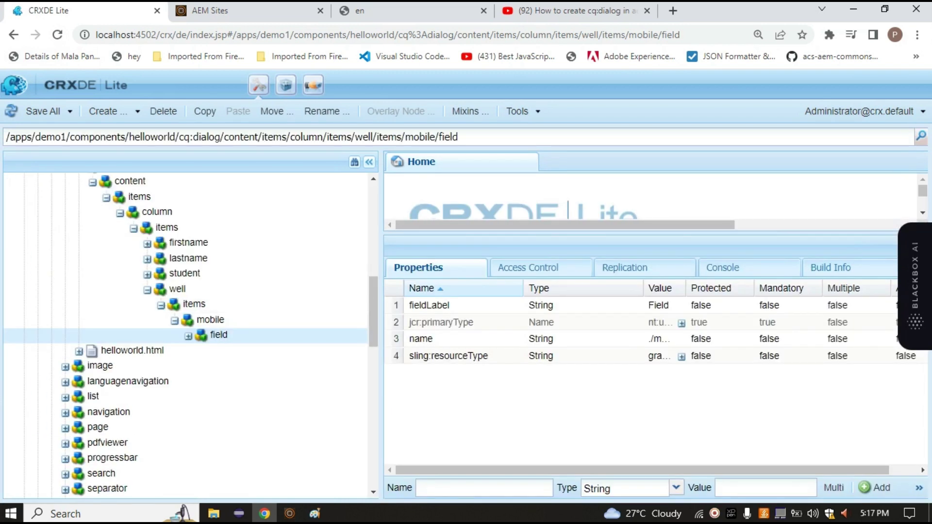
{"action": "scroll", "coordinate": [73, 364], "scroll_direction": "up", "scroll_amount": 2}
{"action": "scroll", "coordinate": [73, 357], "scroll_direction": "down", "scroll_amount": 2}
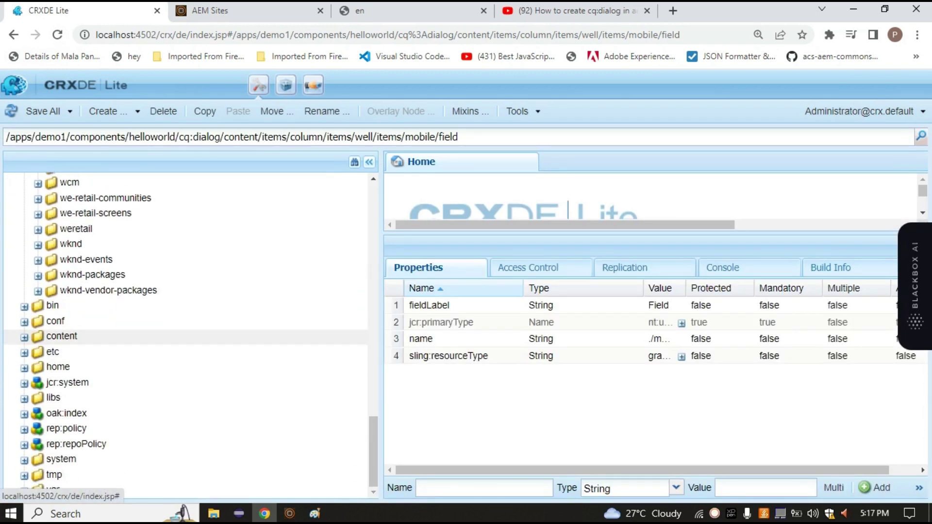
{"action": "left_click", "coordinate": [24, 338]}
{"action": "scroll", "coordinate": [73, 365], "scroll_direction": "down", "scroll_amount": 5}
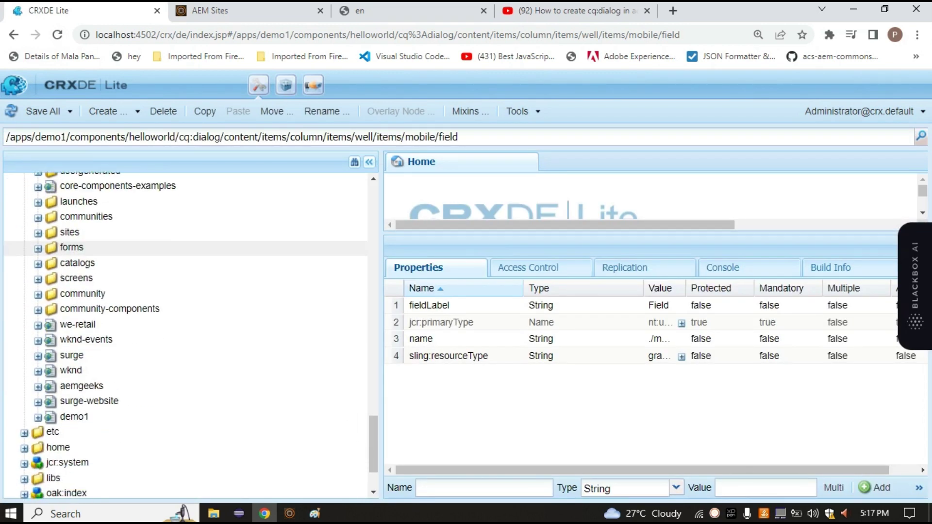
{"action": "double_click", "coordinate": [74, 336]}
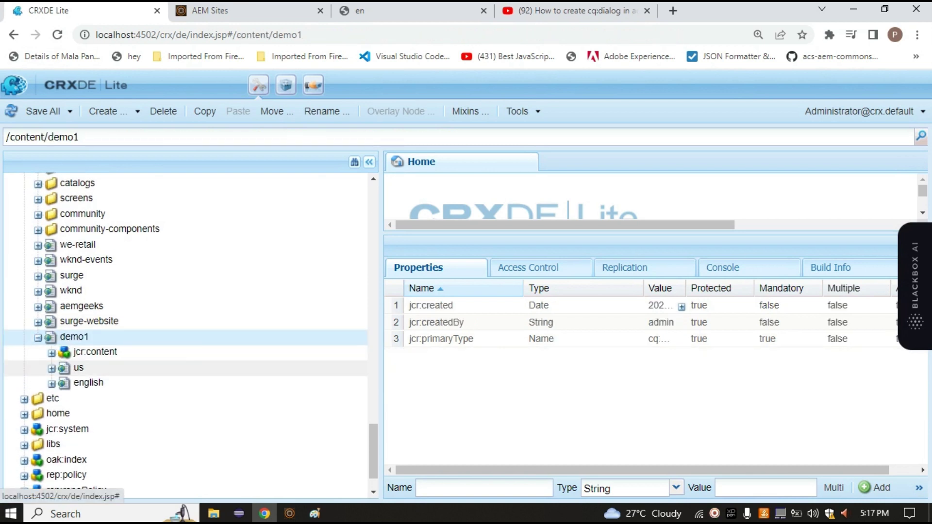
{"action": "double_click", "coordinate": [78, 367]}
{"action": "double_click", "coordinate": [92, 399]}
- Expand the en page's jcr:content, root and nested container nodes down to helloworld and its mobile node
{"action": "scroll", "coordinate": [92, 398], "scroll_direction": "down", "scroll_amount": 3}
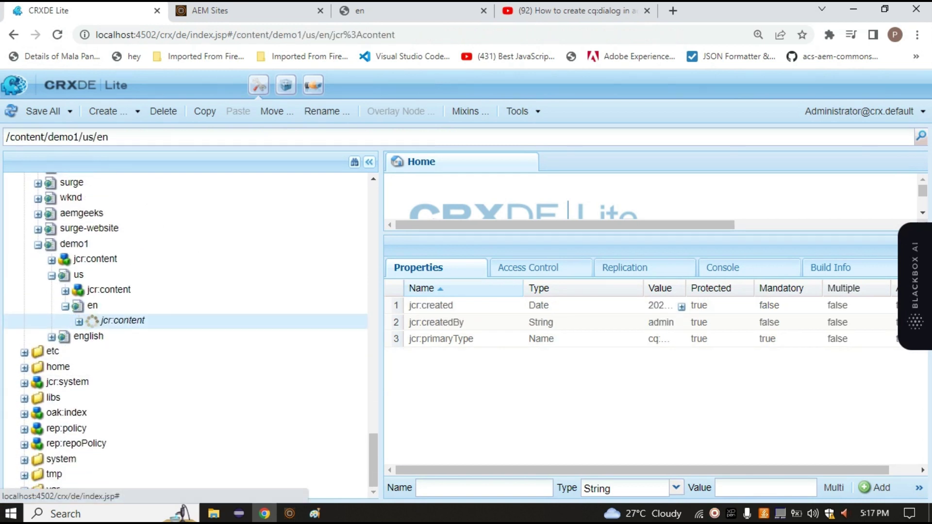
{"action": "double_click", "coordinate": [122, 321]}
{"action": "double_click", "coordinate": [123, 336]}
{"action": "double_click", "coordinate": [148, 352]}
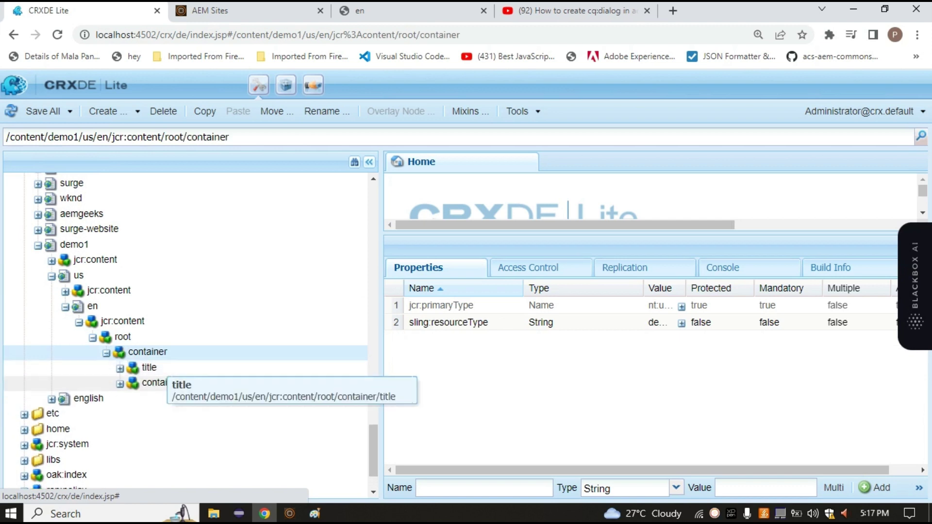
{"action": "double_click", "coordinate": [161, 383]}
{"action": "double_click", "coordinate": [177, 443]}
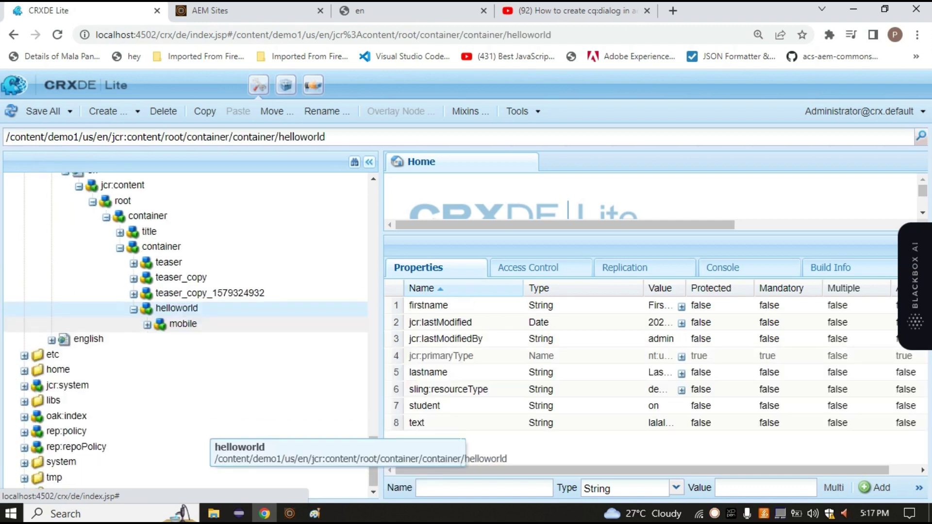
{"action": "double_click", "coordinate": [183, 324]}
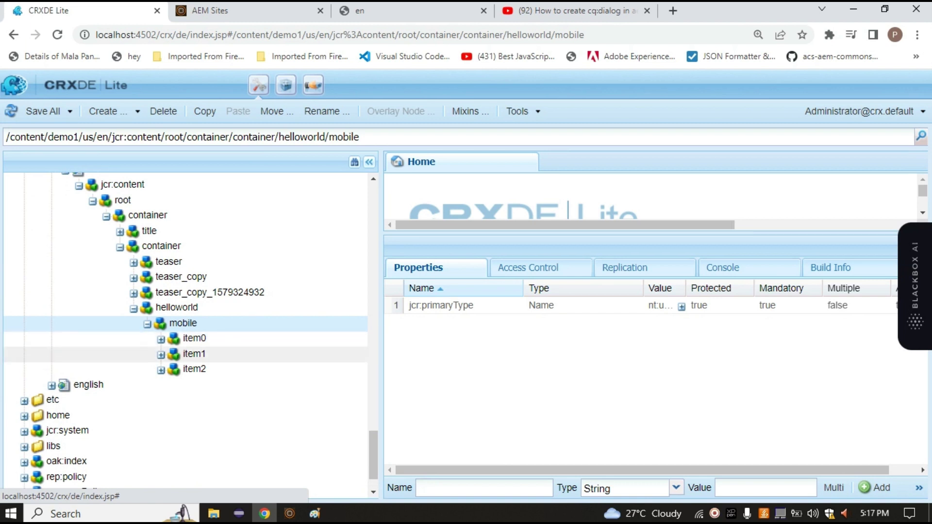
- Examine the stored mobile property of item0, item1 and item2 without changing the values
{"action": "left_click", "coordinate": [194, 338]}
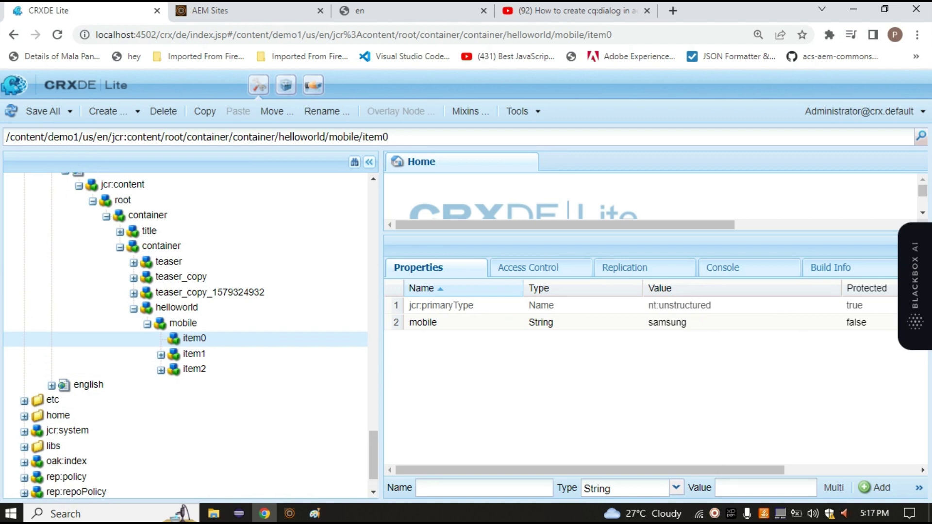
{"action": "left_click", "coordinate": [684, 323]}
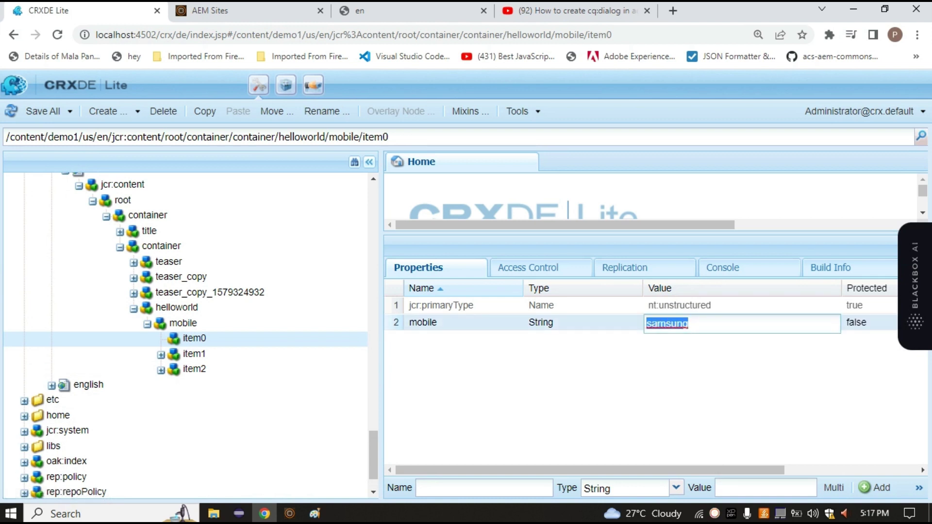
{"action": "key", "text": "Return"}
{"action": "left_click", "coordinate": [194, 354]}
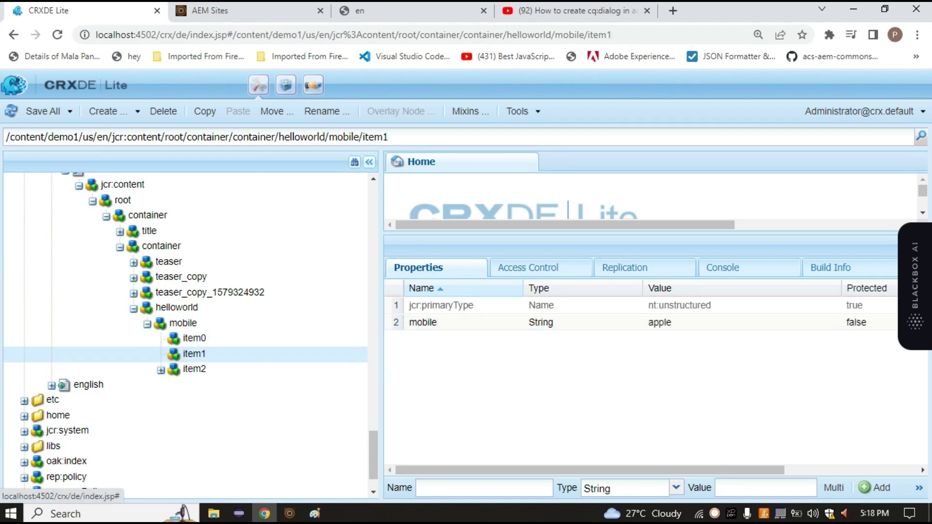
{"action": "left_click", "coordinate": [685, 323]}
{"action": "left_click", "coordinate": [194, 369]}
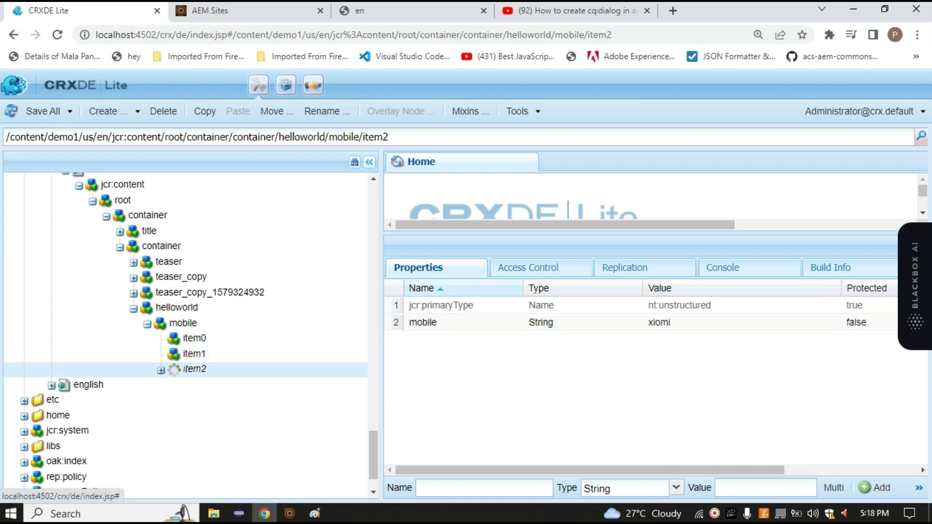
{"action": "double_click", "coordinate": [679, 322]}
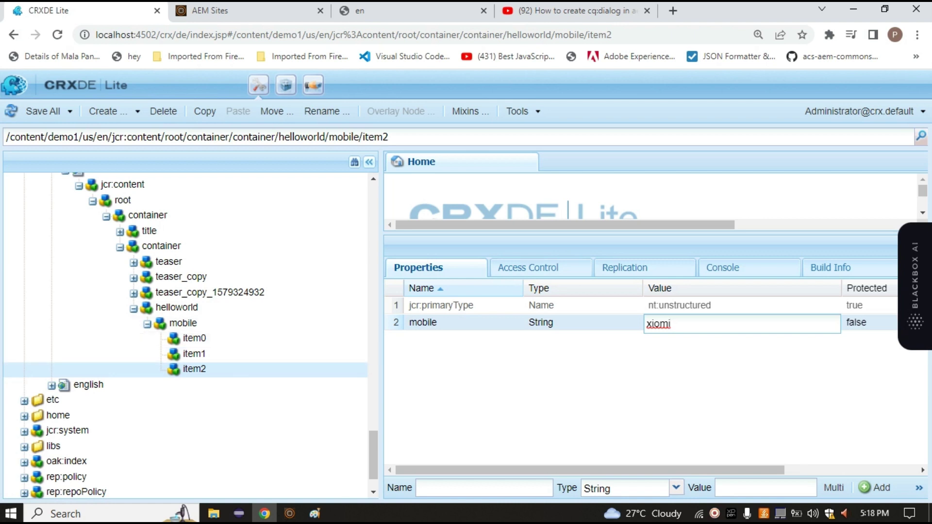
- Return to the helloworld component's cq:dialog and examine the field node and the mobile node's composite property
{"action": "scroll", "coordinate": [184, 335], "scroll_direction": "up", "scroll_amount": 10}
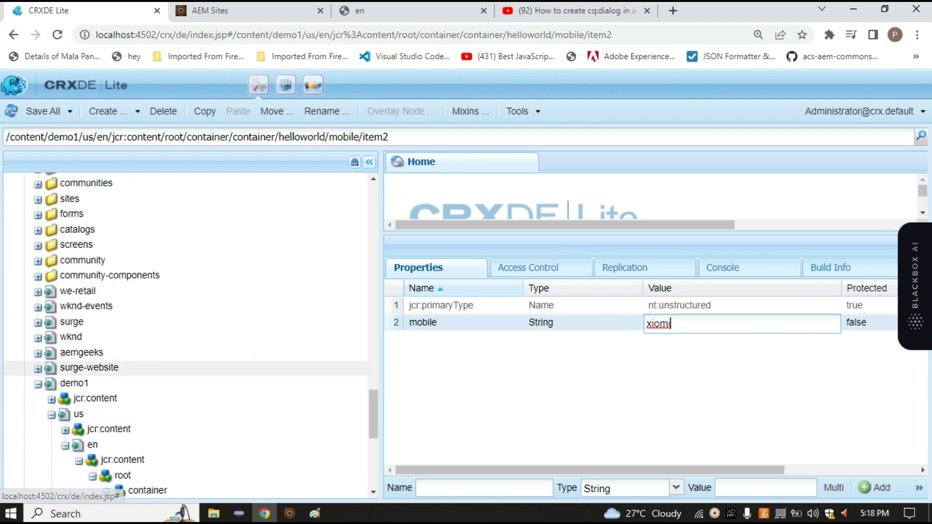
{"action": "scroll", "coordinate": [185, 335], "scroll_direction": "down", "scroll_amount": 10}
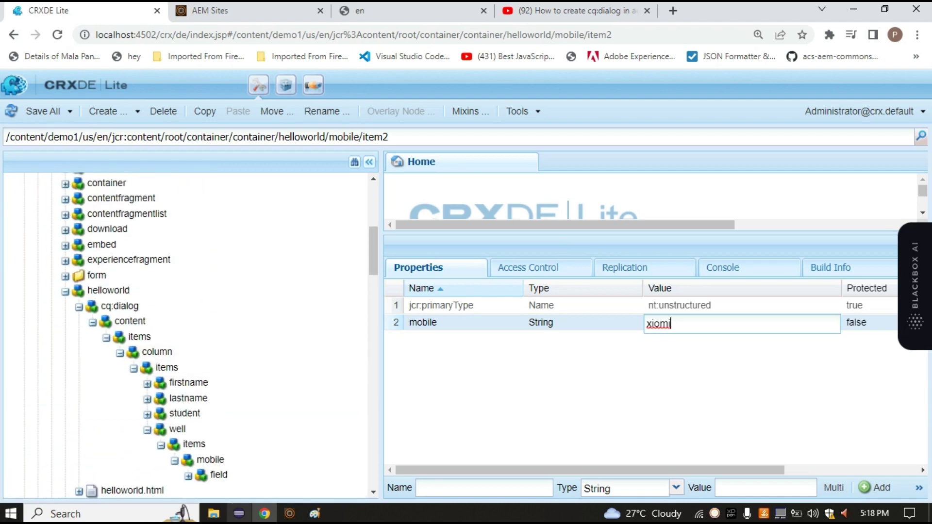
{"action": "left_click", "coordinate": [210, 459]}
{"action": "left_click", "coordinate": [218, 475]}
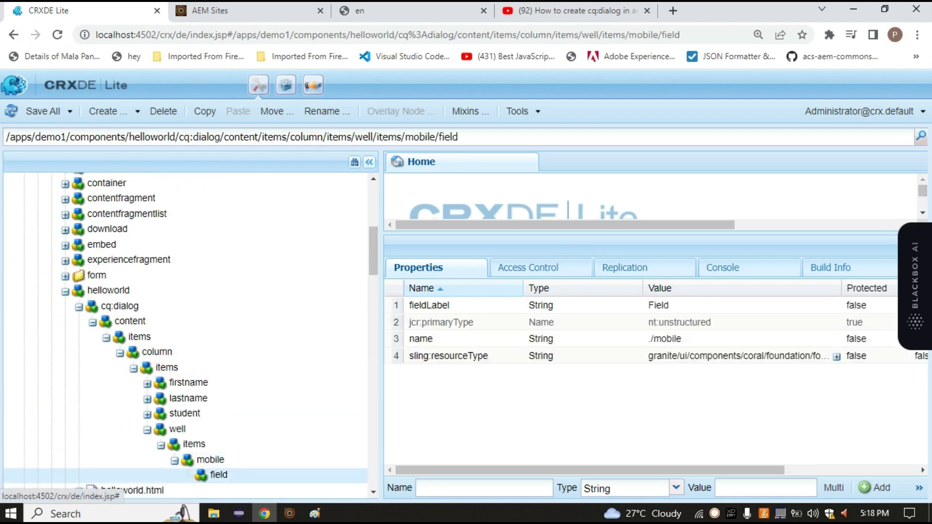
{"action": "left_click", "coordinate": [210, 459]}
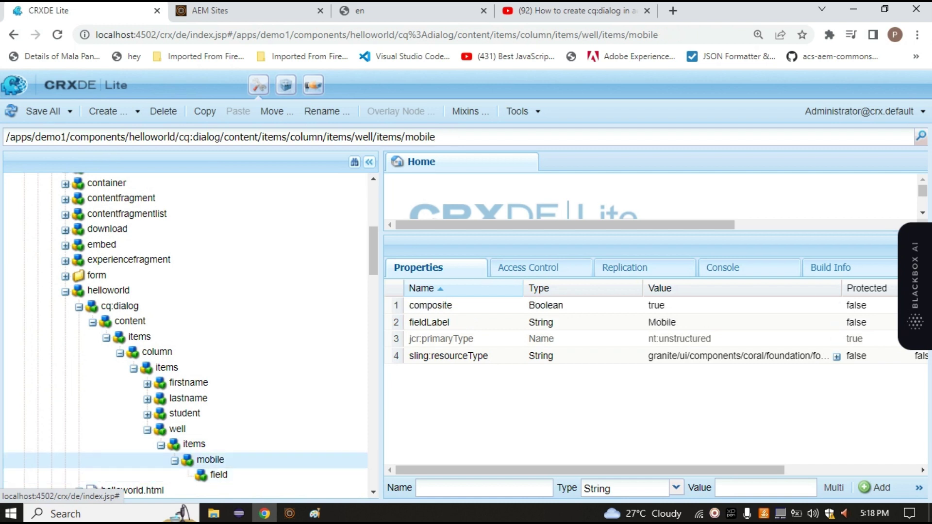
{"action": "double_click", "coordinate": [431, 305]}
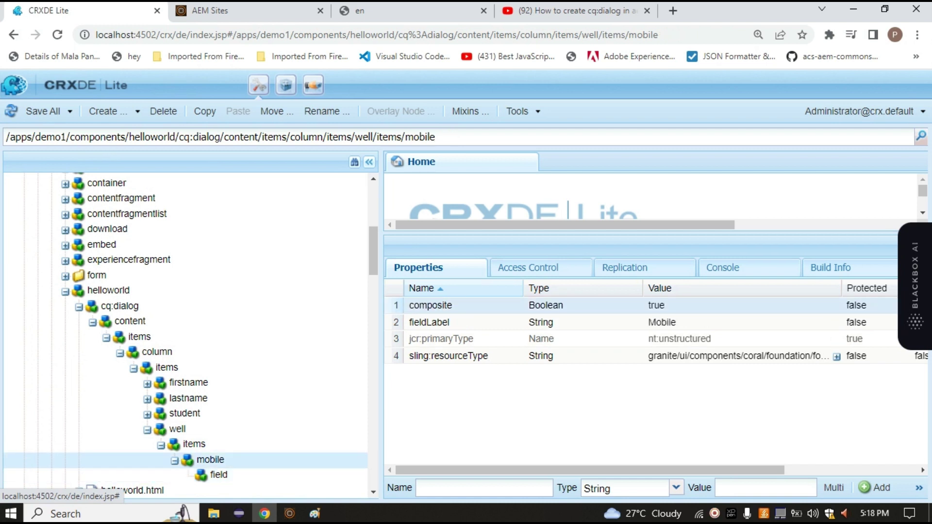
{"action": "double_click", "coordinate": [431, 305]}
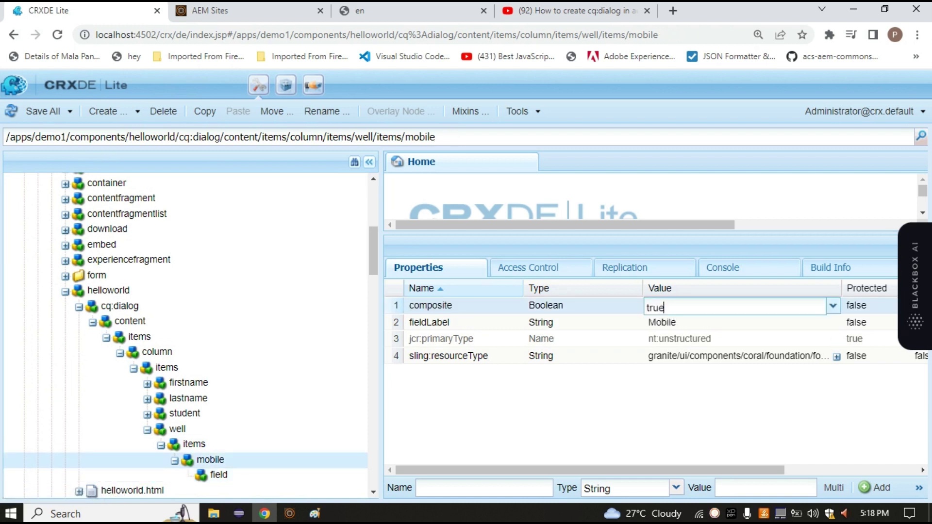
{"action": "key", "text": "Return"}
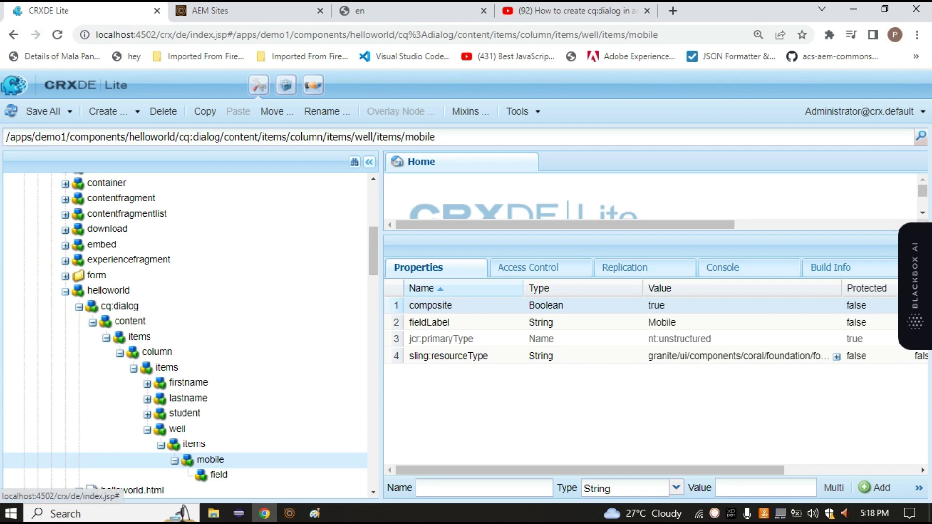
{"action": "scroll", "coordinate": [184, 335], "scroll_direction": "down", "scroll_amount": 20}
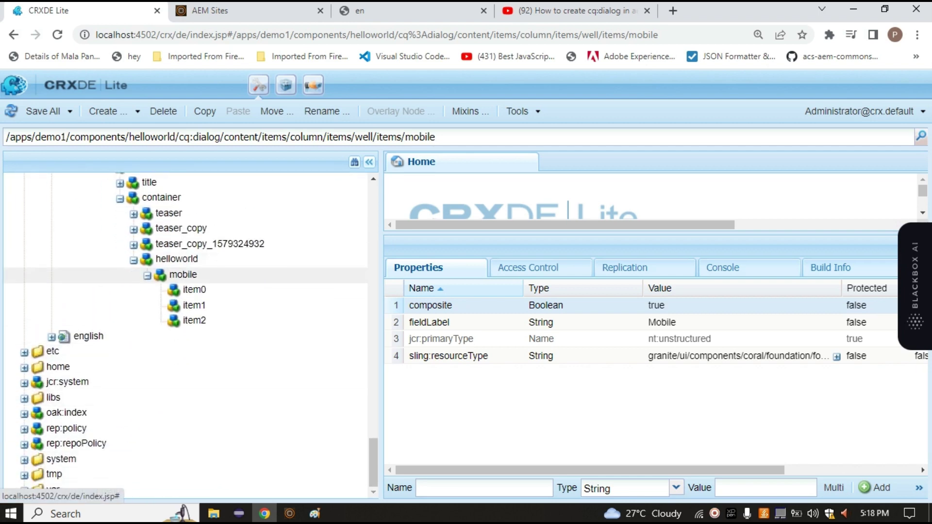
{"action": "double_click", "coordinate": [657, 307]}
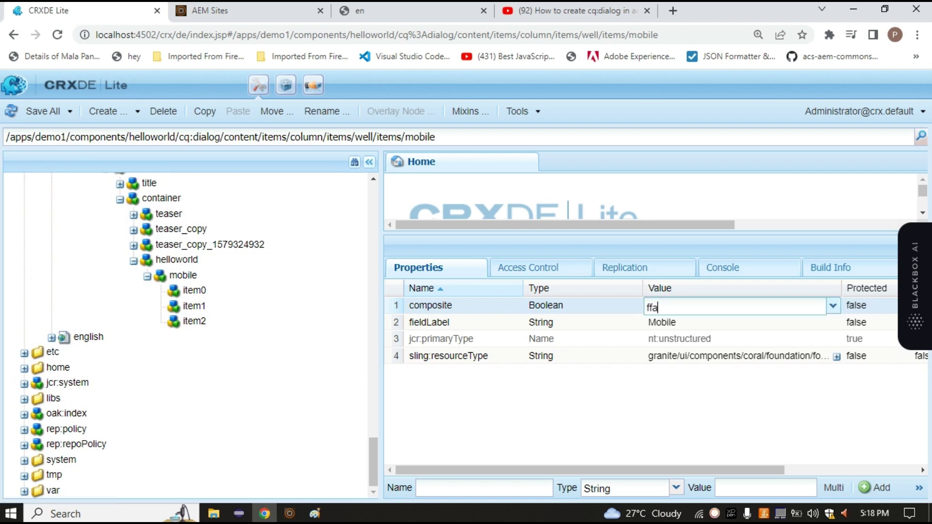
{"action": "type", "text": "f"}
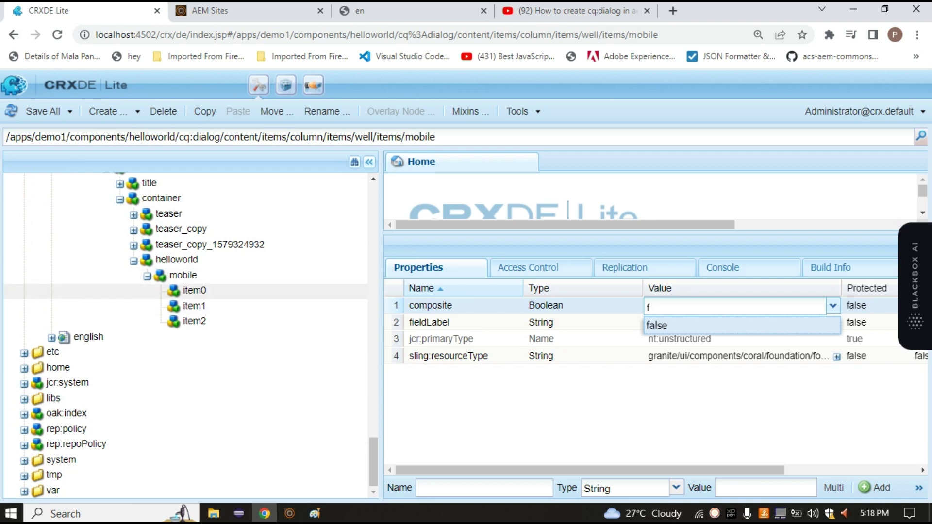
- Review the item0, item1 and item2 nodes stored under the en page's helloworld mobile node
{"action": "left_click", "coordinate": [195, 291]}
{"action": "left_click", "coordinate": [194, 306]}
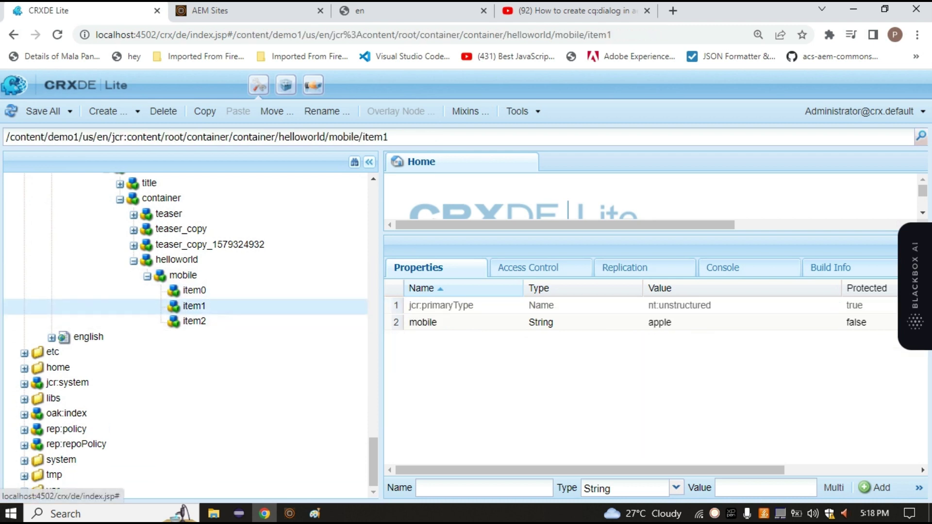
{"action": "left_click", "coordinate": [194, 321]}
- Set the composite property of the mobile node in helloworld's cq:dialog to false and save the change
{"action": "scroll", "coordinate": [194, 344], "scroll_direction": "up", "scroll_amount": 12}
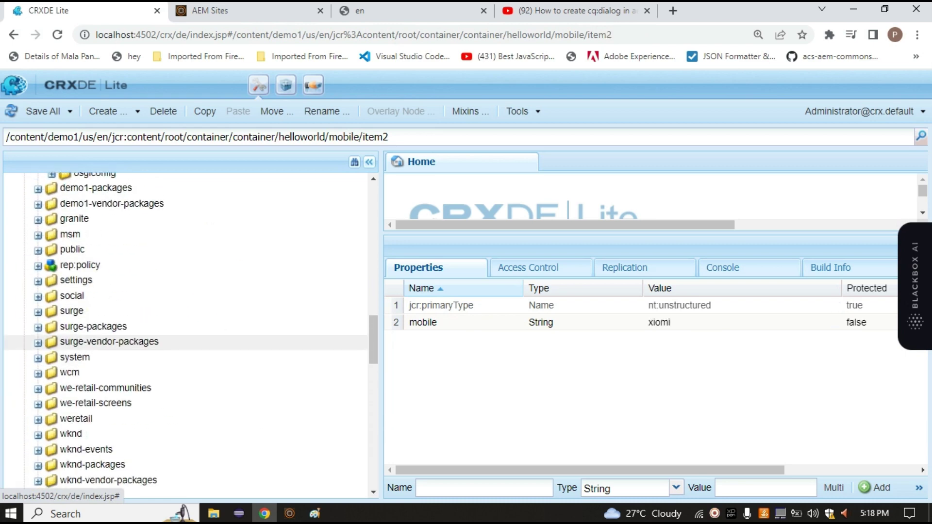
{"action": "scroll", "coordinate": [184, 340], "scroll_direction": "up", "scroll_amount": 5}
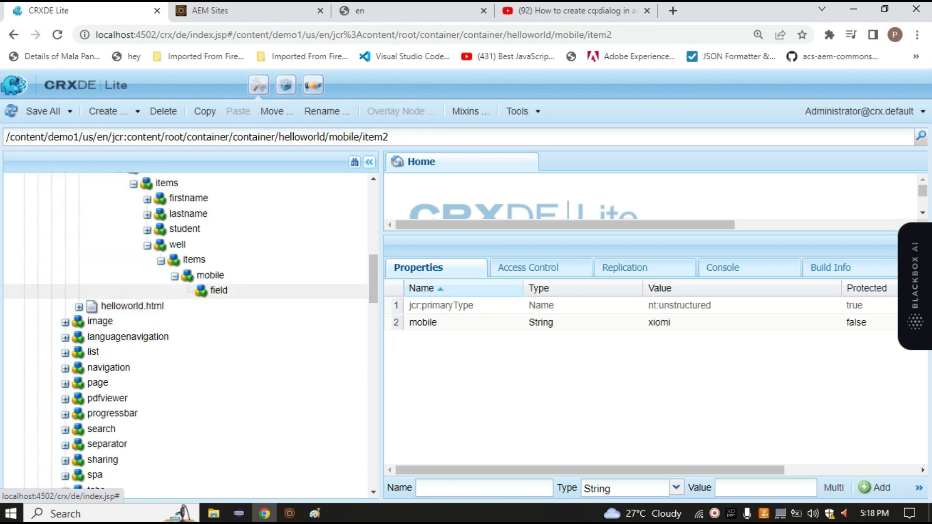
{"action": "left_click", "coordinate": [210, 275]}
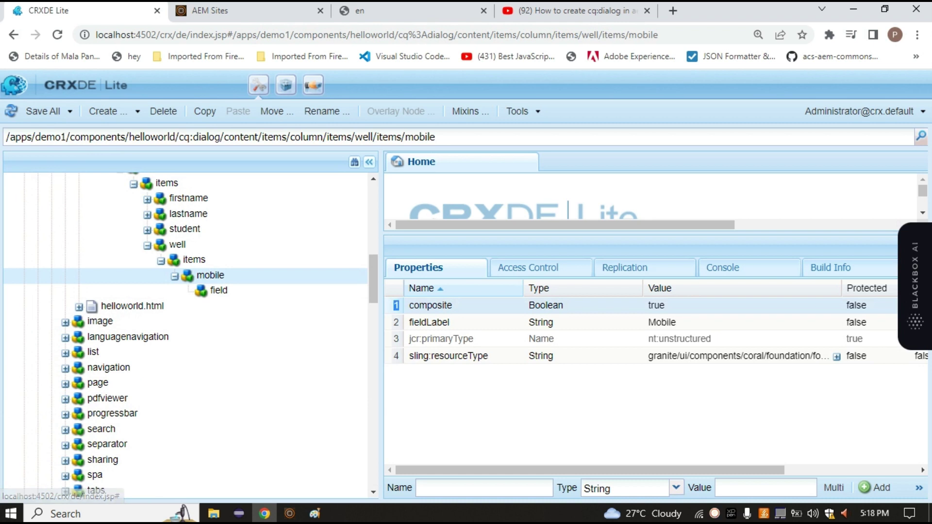
{"action": "double_click", "coordinate": [679, 306]}
{"action": "right_click", "coordinate": [539, 298]}
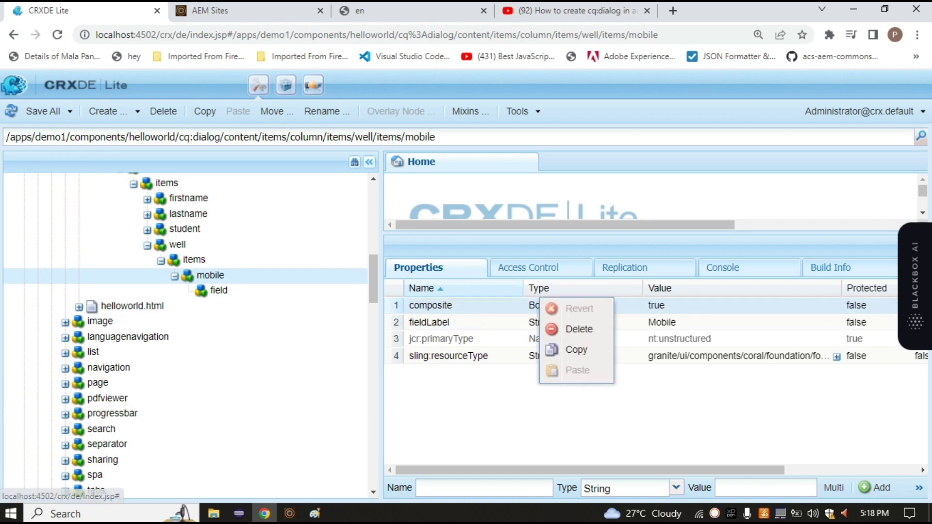
{"action": "left_click", "coordinate": [680, 306]}
{"action": "double_click", "coordinate": [680, 306]}
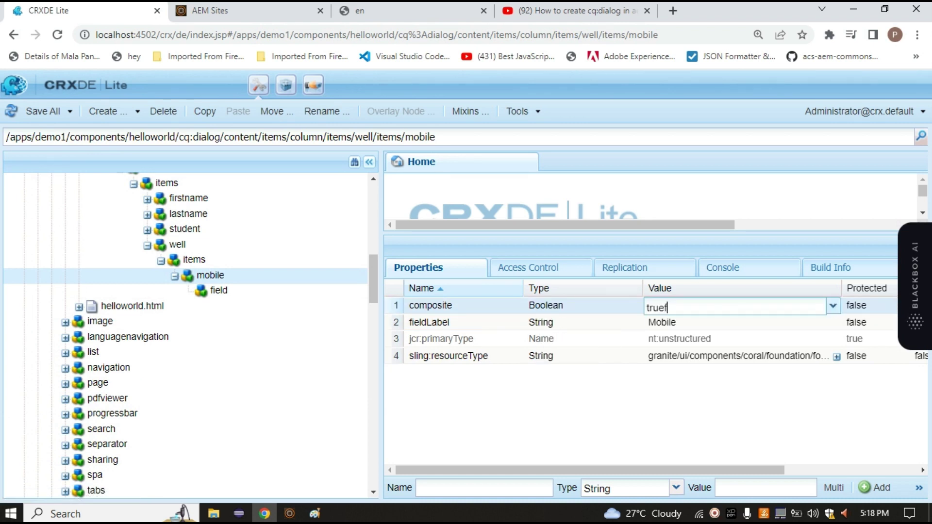
{"action": "key", "text": "BackSpace"}
{"action": "key", "text": "BackSpace"}
{"action": "type", "text": "false"}
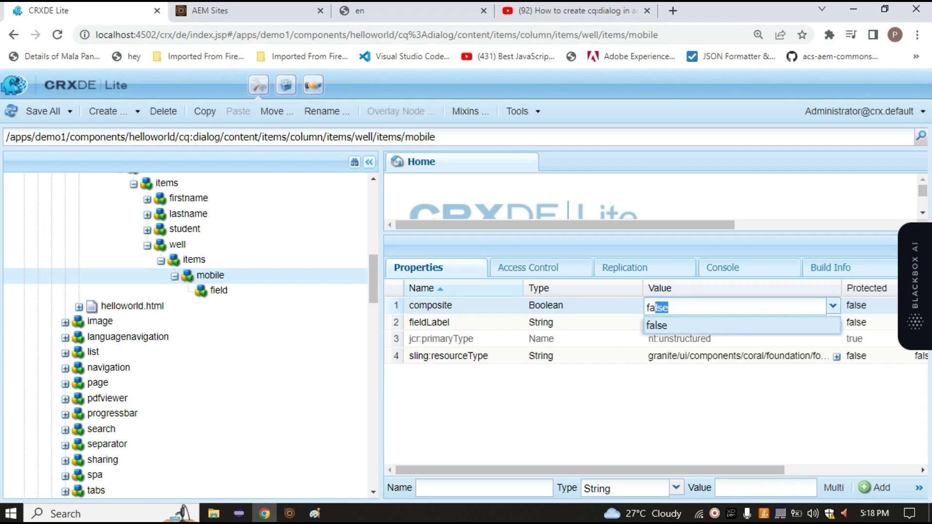
{"action": "key", "text": "Return"}
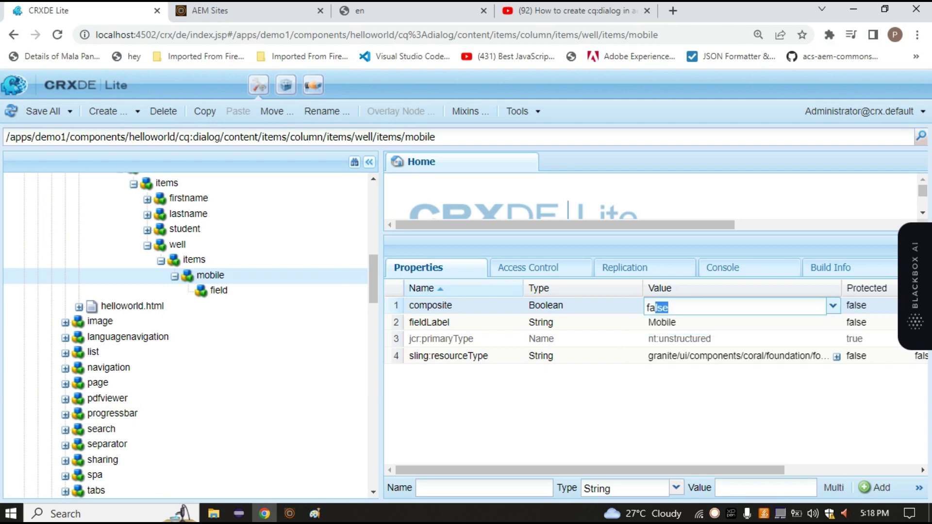
{"action": "key", "text": "Return"}
{"action": "key", "text": "ctrl+s"}
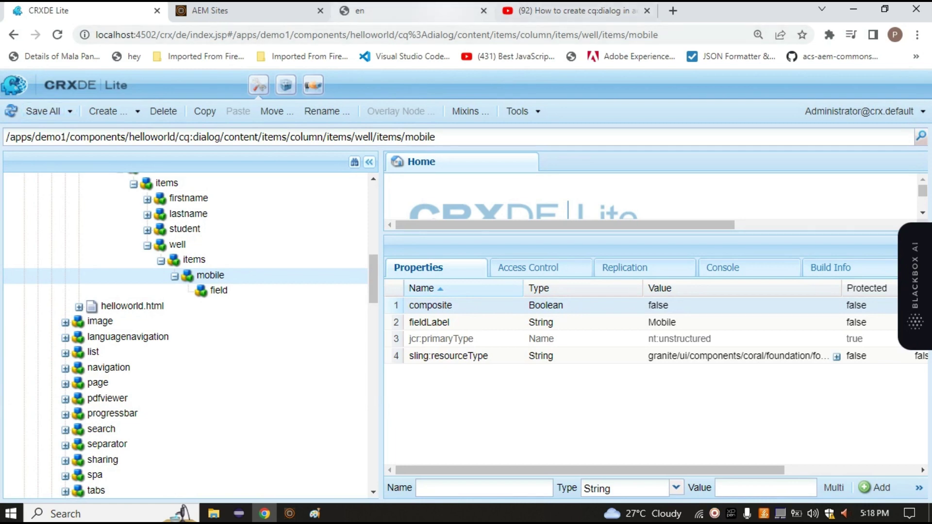
- Switch to the en page editor and open the Hello World Component's authoring dialog
{"action": "left_click", "coordinate": [388, 11]}
{"action": "left_click", "coordinate": [88, 11]}
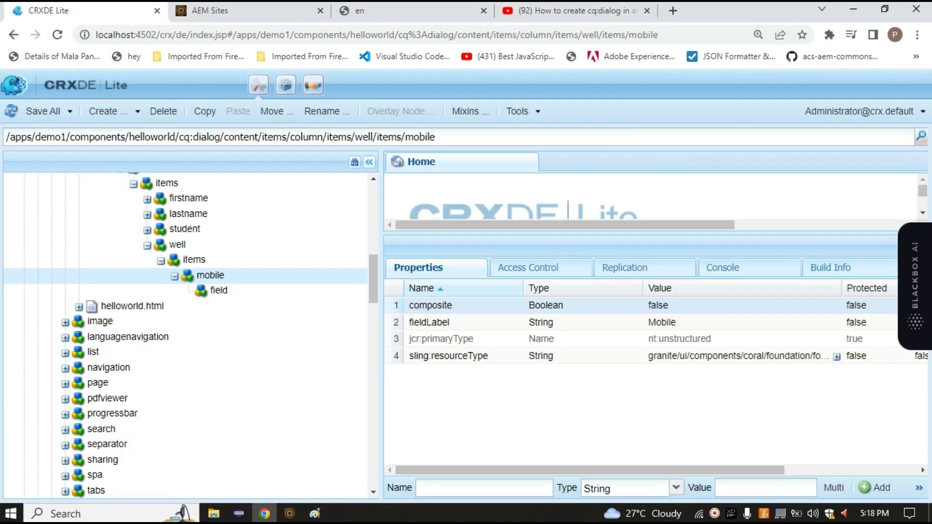
{"action": "left_click", "coordinate": [388, 10]}
{"action": "left_click", "coordinate": [224, 340]}
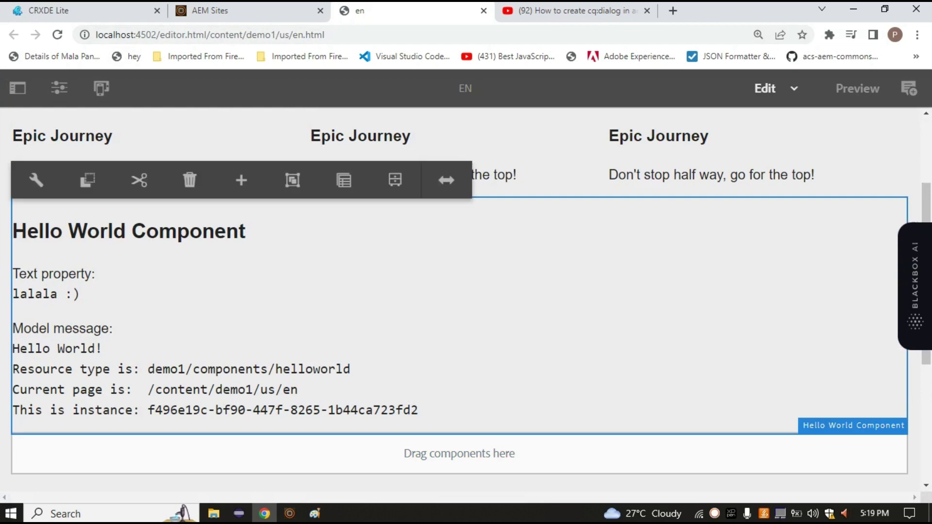
{"action": "left_click", "coordinate": [36, 180]}
- Add two entries to the Mobile multifield, samsung and apple
{"action": "left_click", "coordinate": [303, 354]}
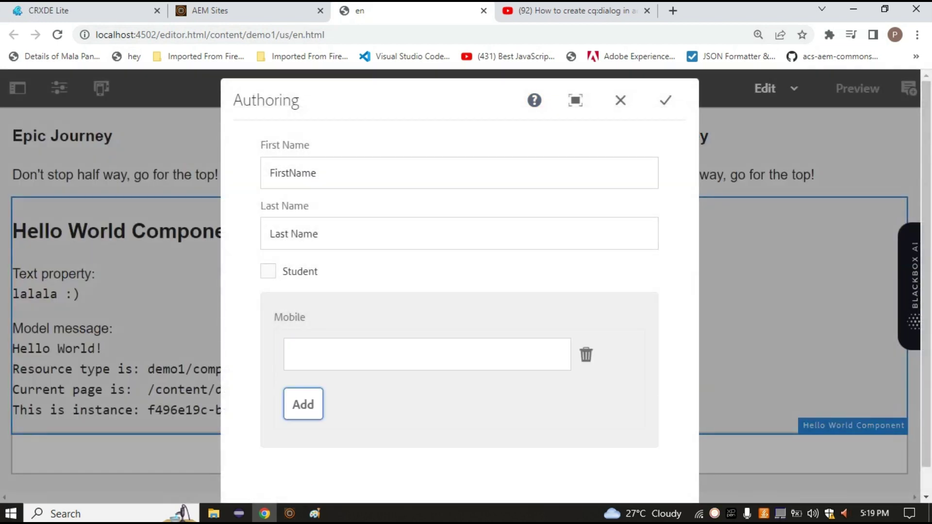
{"action": "left_click", "coordinate": [311, 355]}
{"action": "left_click", "coordinate": [376, 392]}
{"action": "left_click", "coordinate": [306, 403]}
{"action": "left_click", "coordinate": [308, 401]}
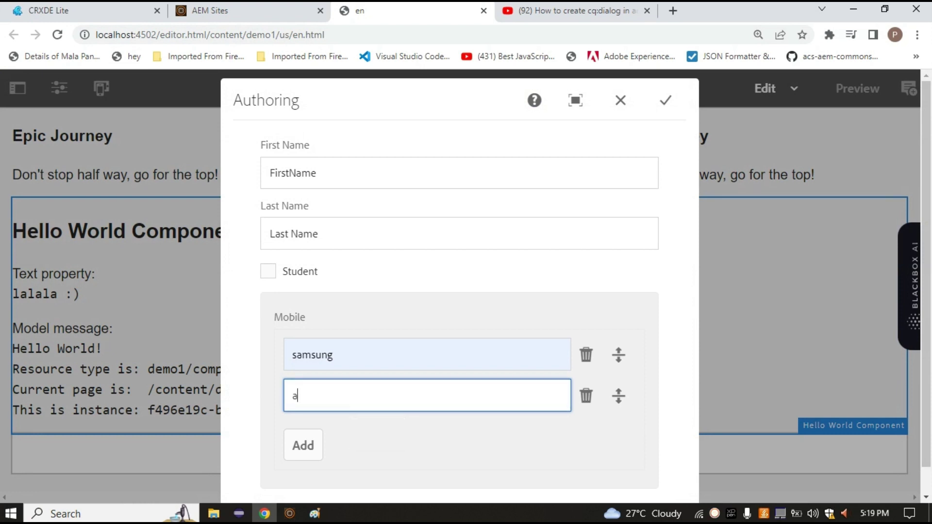
{"action": "type", "text": "apple"}
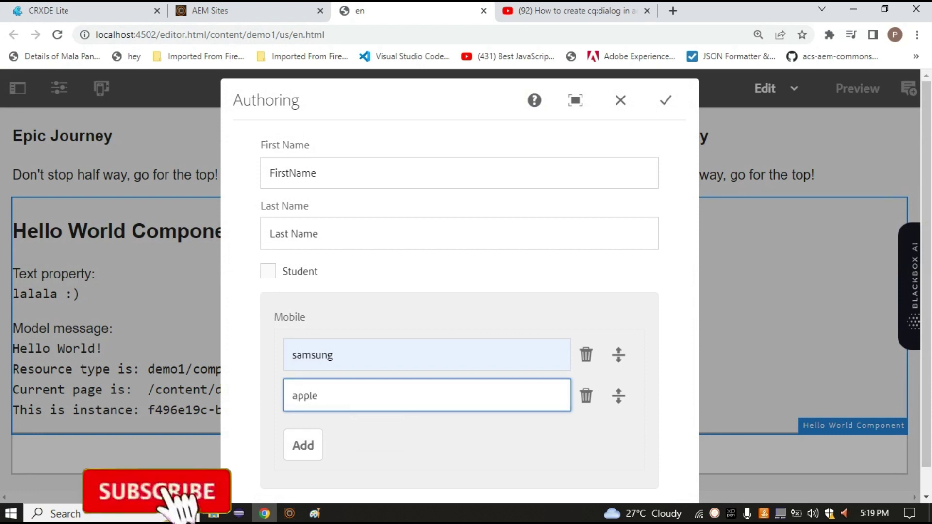
- Add xiomi and poco as further Mobile entries, then save the dialog and reload the page
{"action": "left_click", "coordinate": [304, 444]}
{"action": "left_click", "coordinate": [306, 441]}
{"action": "type", "text": "xiomi"}
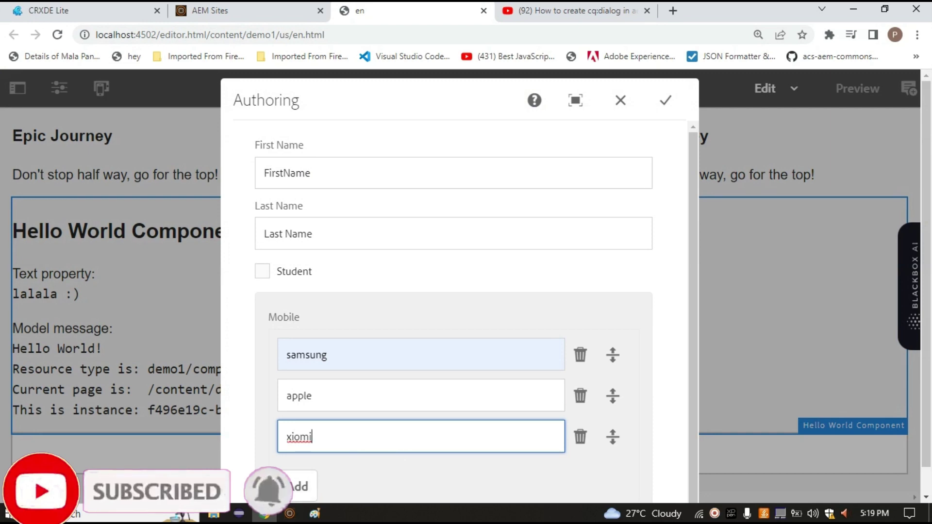
{"action": "left_click", "coordinate": [302, 487]}
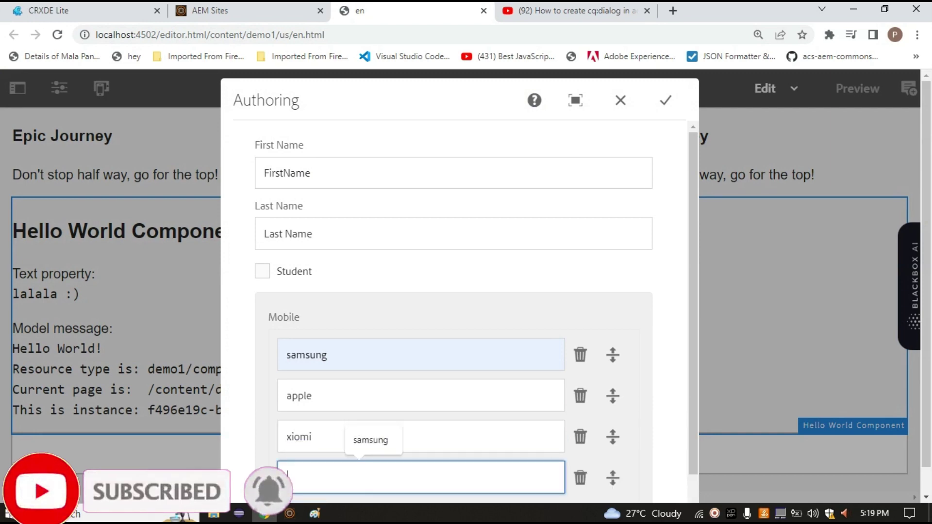
{"action": "type", "text": "poco"}
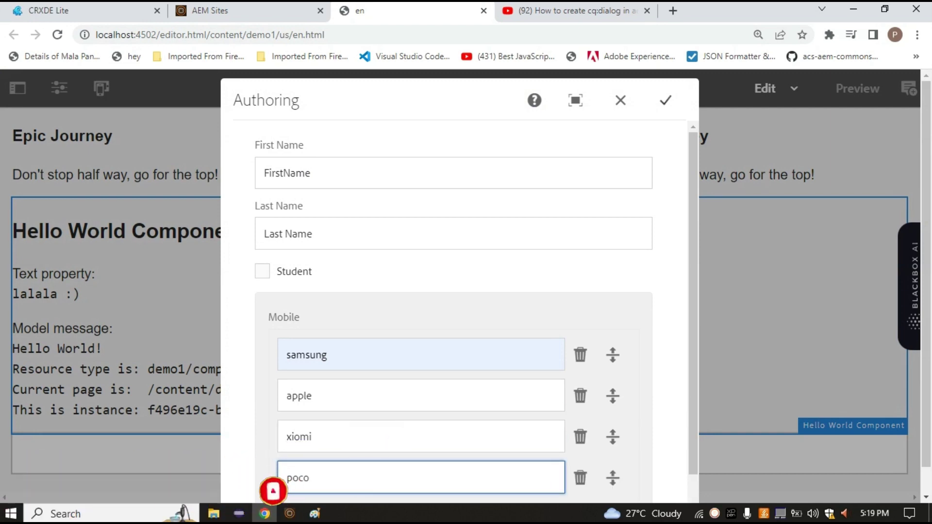
{"action": "left_click", "coordinate": [665, 101]}
{"action": "left_click", "coordinate": [57, 35]}
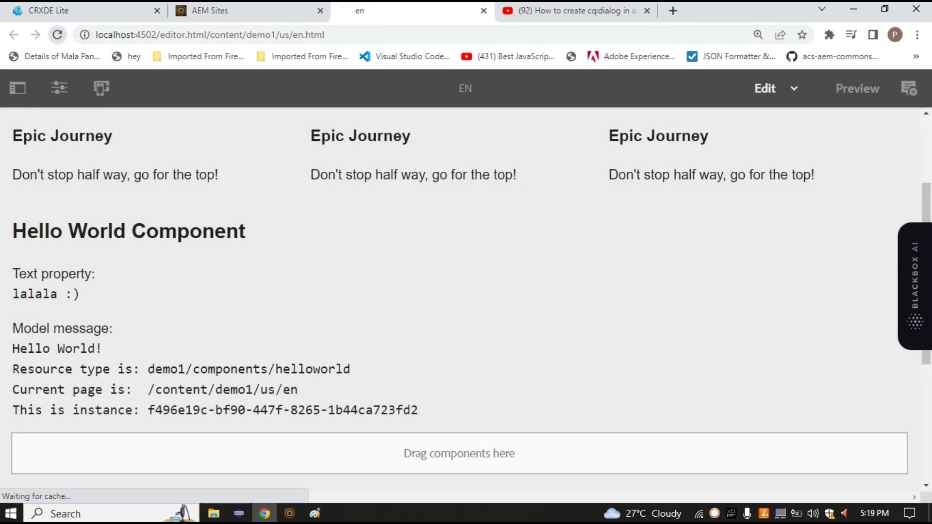
- Return to CRXDE Lite and refresh the helloworld node under the en page's nested container
{"action": "left_click", "coordinate": [63, 11]}
{"action": "scroll", "coordinate": [194, 331], "scroll_direction": "down", "scroll_amount": 10}
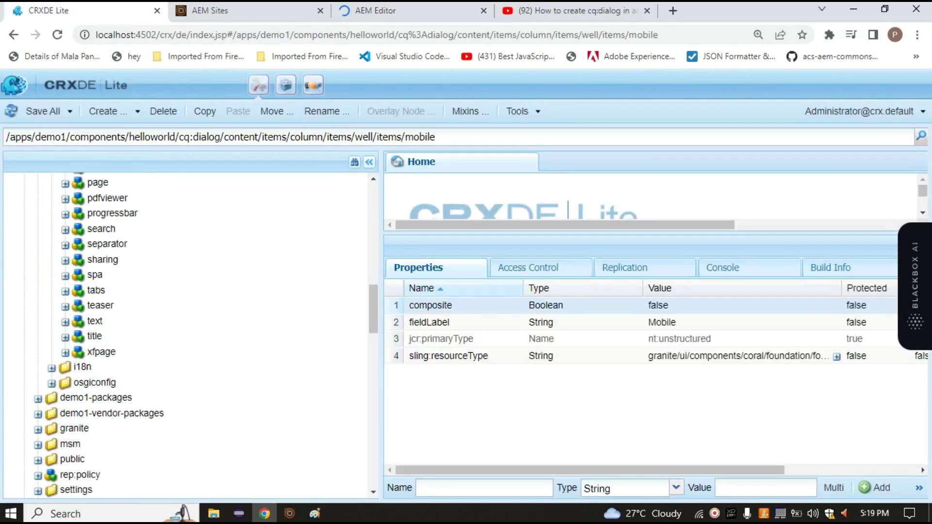
{"action": "scroll", "coordinate": [185, 330], "scroll_direction": "down", "scroll_amount": 10}
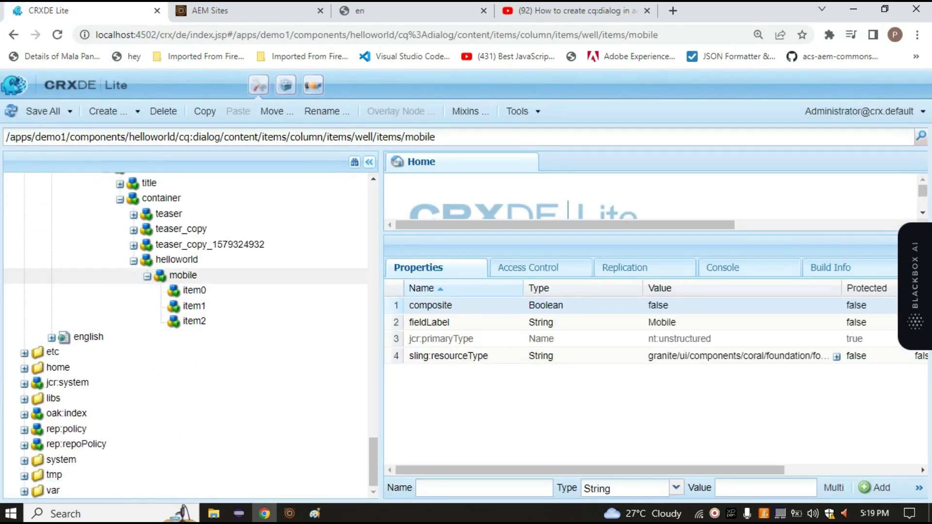
{"action": "left_click", "coordinate": [176, 260]}
{"action": "right_click", "coordinate": [177, 259]}
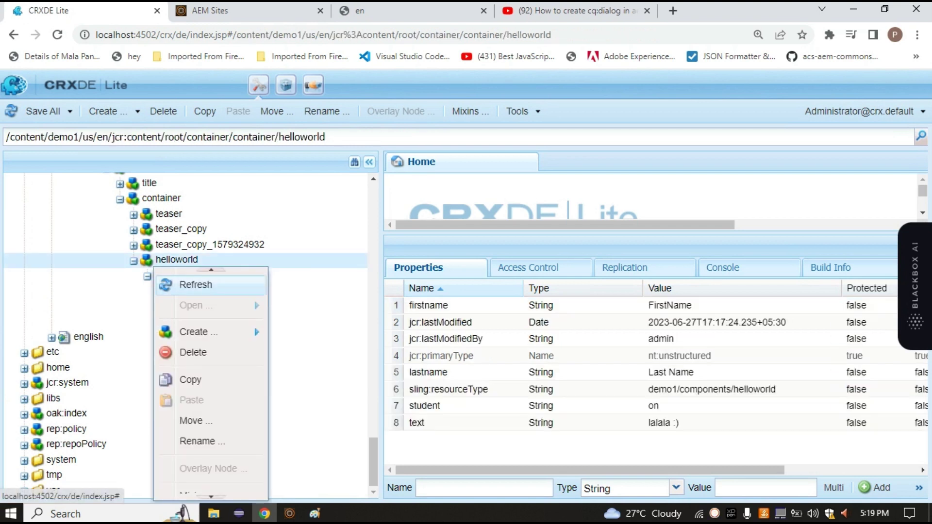
{"action": "left_click", "coordinate": [184, 283]}
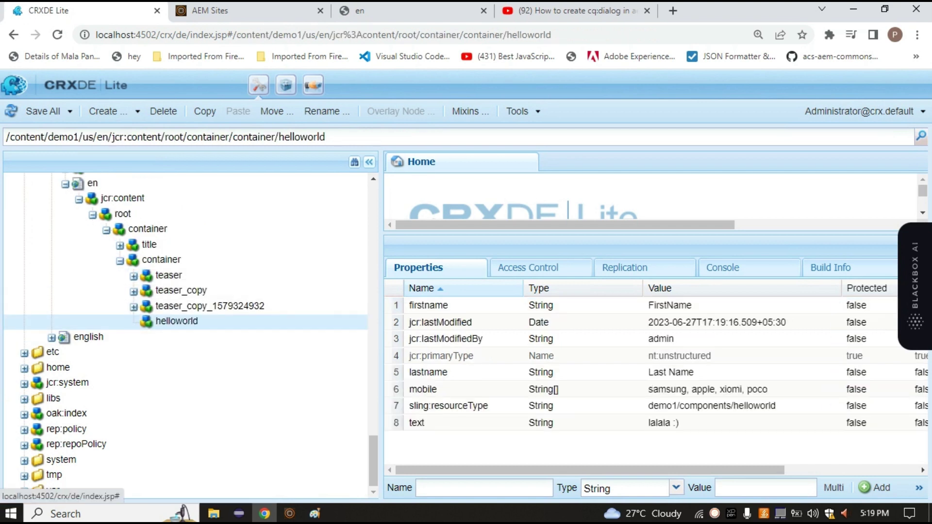
- Inspect the refreshed helloworld node's mobile property and its list of values without changing them
{"action": "left_click", "coordinate": [176, 321]}
{"action": "left_click", "coordinate": [147, 321]}
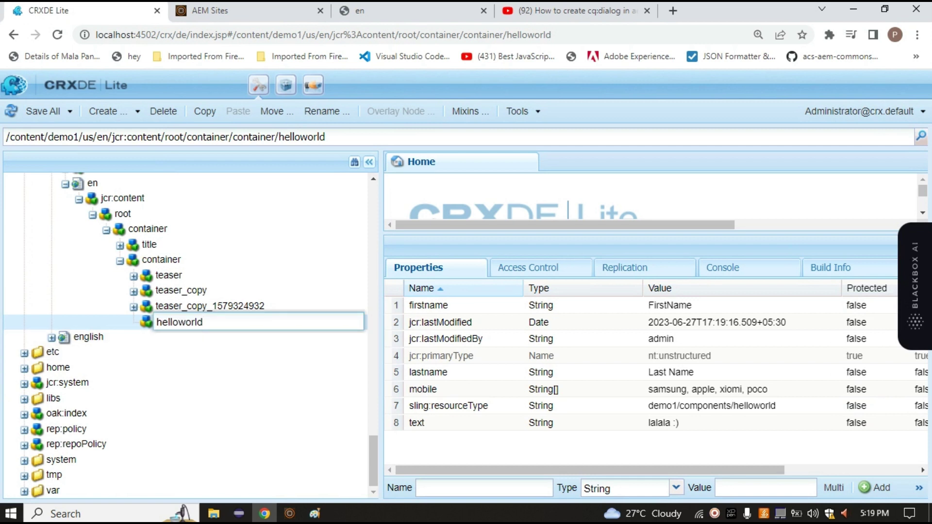
{"action": "left_click", "coordinate": [448, 406]}
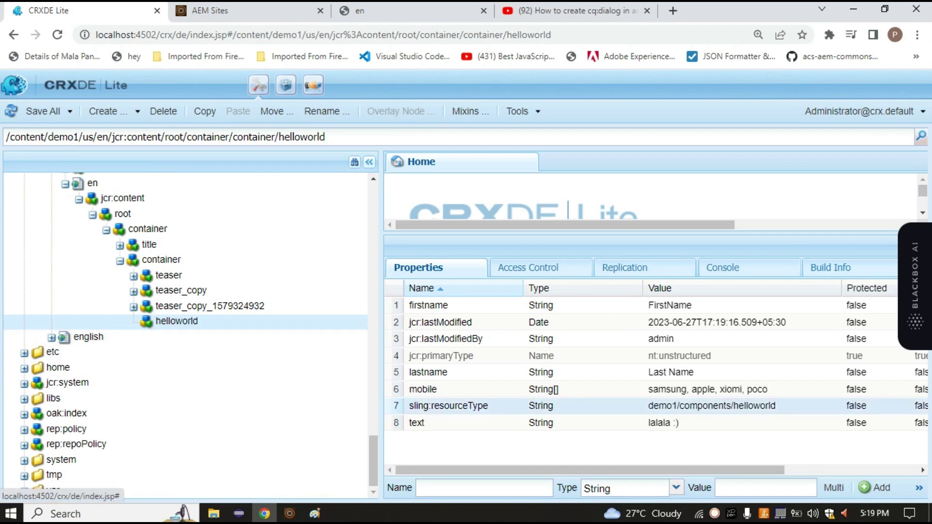
{"action": "left_click", "coordinate": [422, 390]}
{"action": "left_click_drag", "start_coordinate": [409, 389], "coordinate": [430, 390]}
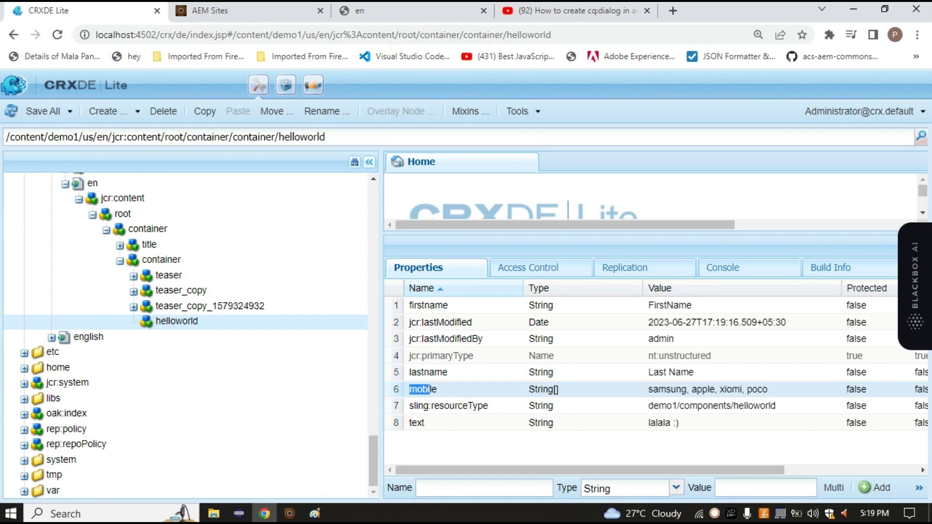
{"action": "double_click", "coordinate": [757, 390]}
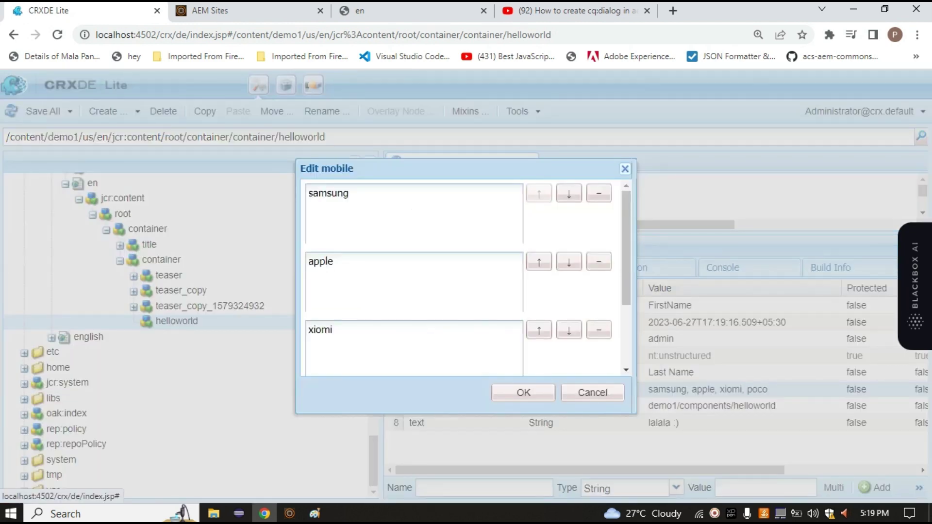
{"action": "scroll", "coordinate": [461, 276], "scroll_direction": "down", "scroll_amount": 2}
{"action": "key", "text": "Escape"}
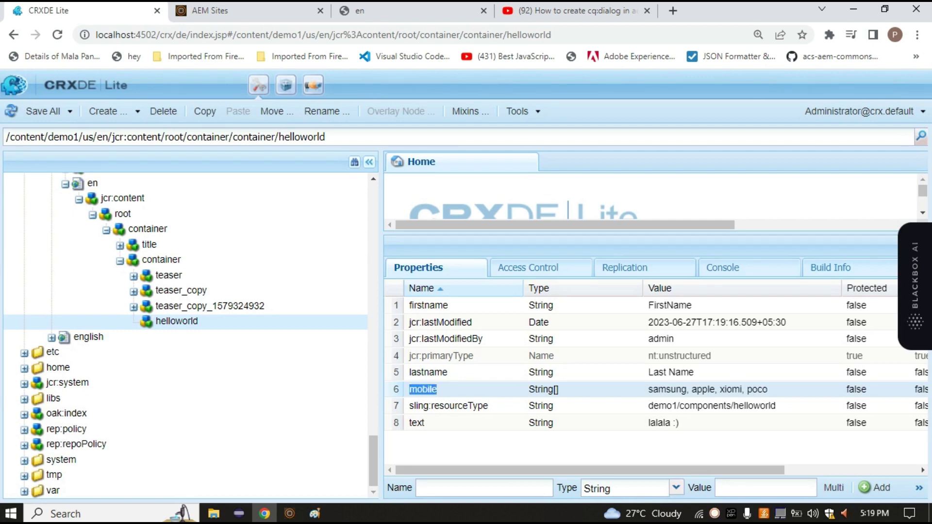
- Examine the sling:resourceType and name properties of the field node under mobile in helloworld's cq:dialog
{"action": "scroll", "coordinate": [186, 335], "scroll_direction": "up", "scroll_amount": 15}
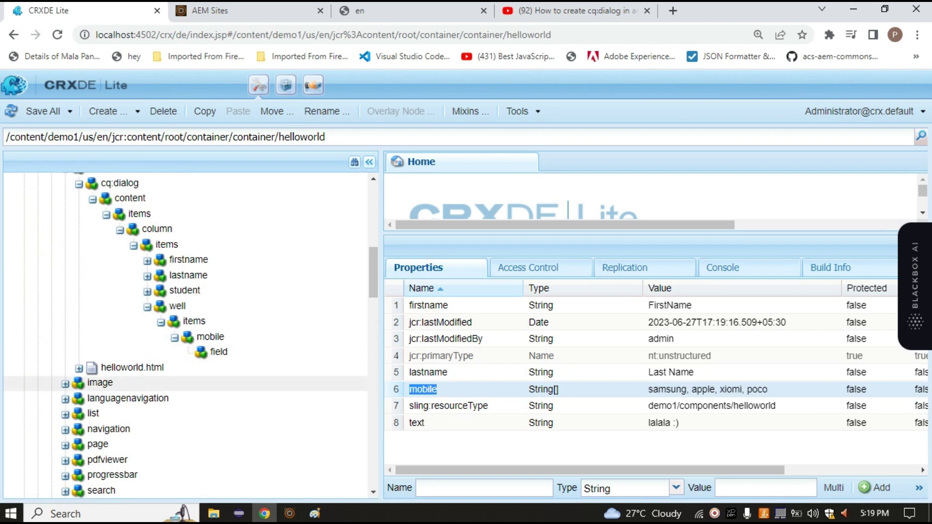
{"action": "left_click", "coordinate": [218, 352]}
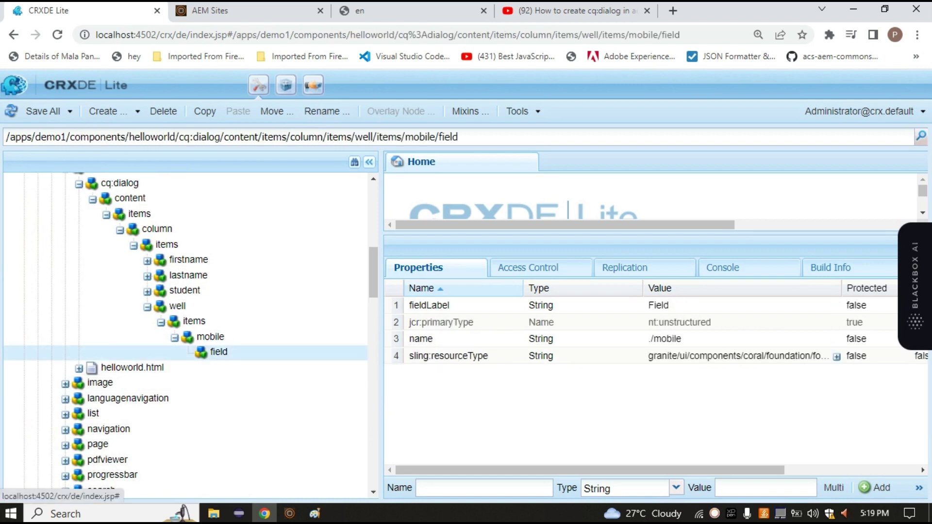
{"action": "double_click", "coordinate": [757, 356]}
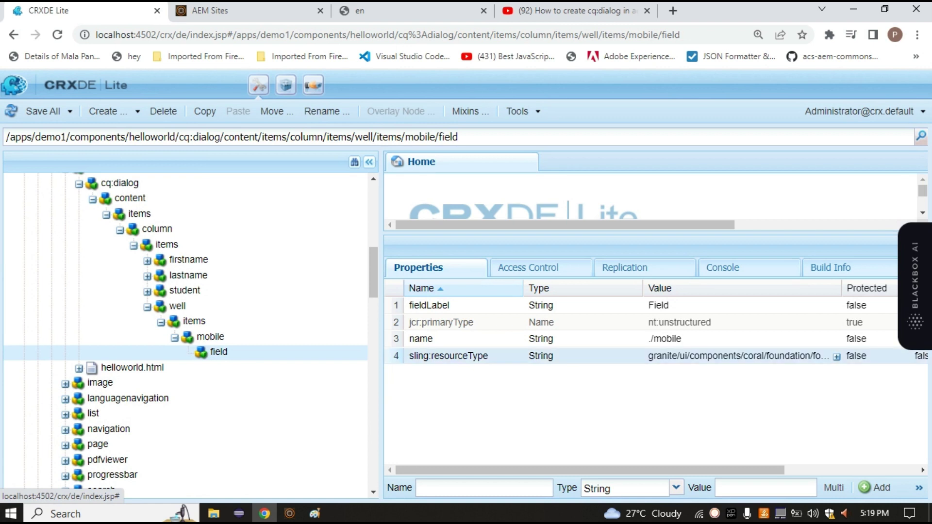
{"action": "left_click_drag", "start_coordinate": [757, 361], "coordinate": [678, 356]}
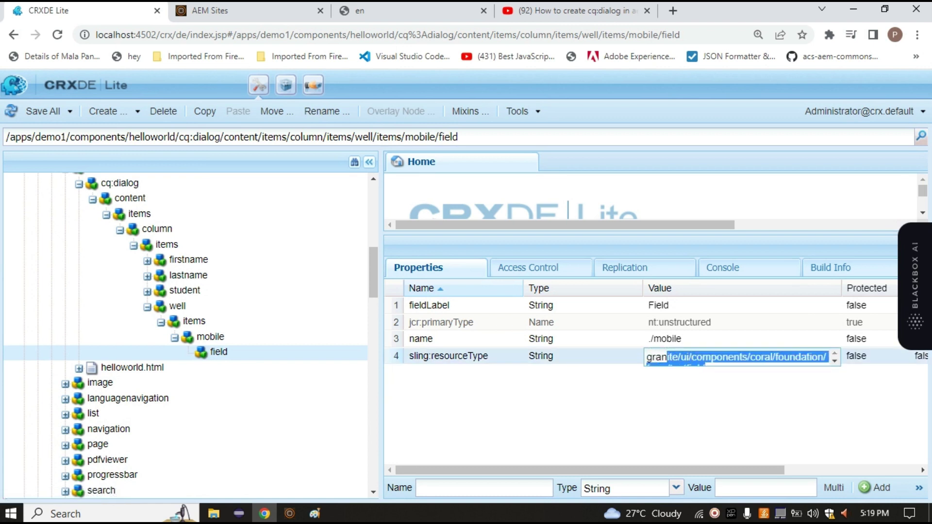
{"action": "left_click", "coordinate": [665, 339]}
{"action": "double_click", "coordinate": [657, 338]}
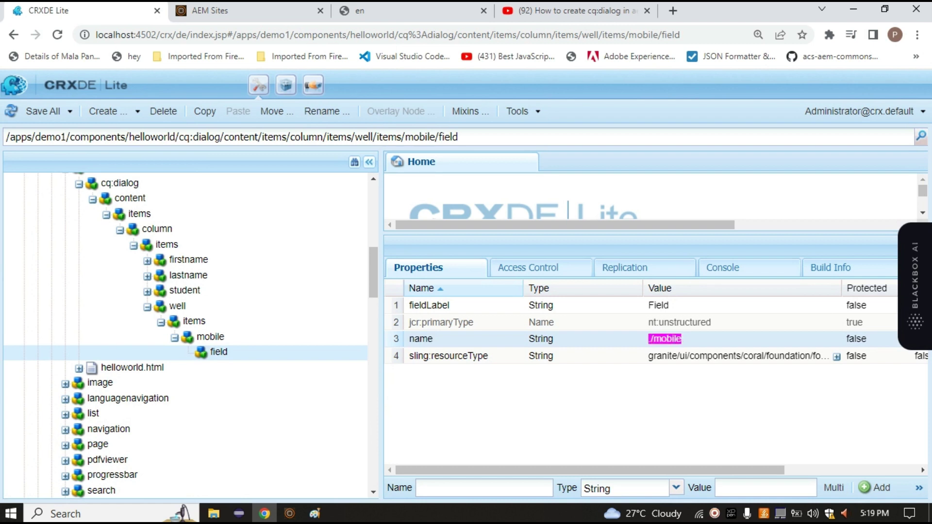
- Go back to the en page's helloworld content node and compare its mobile property with the dialog field's name
{"action": "scroll", "coordinate": [219, 342], "scroll_direction": "down", "scroll_amount": 10}
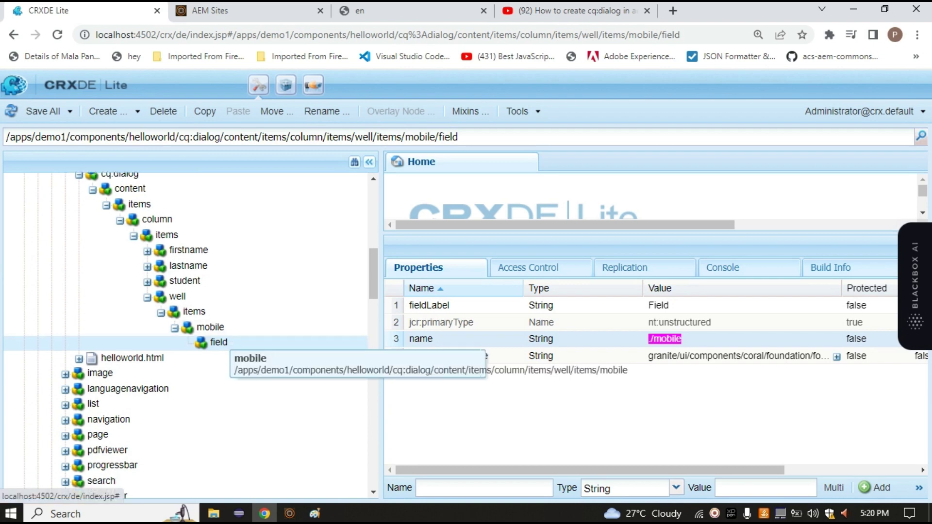
{"action": "scroll", "coordinate": [194, 340], "scroll_direction": "down", "scroll_amount": 3}
{"action": "left_click", "coordinate": [177, 321]}
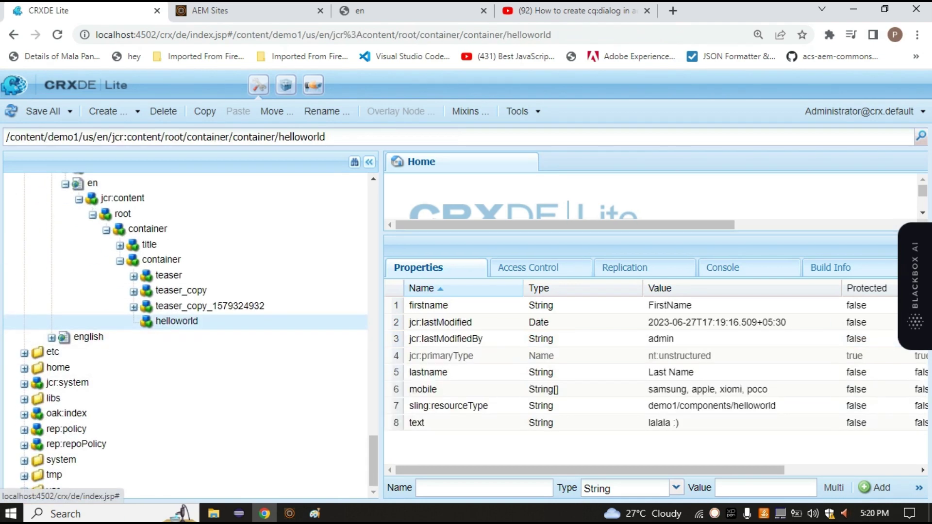
{"action": "left_click", "coordinate": [680, 390]}
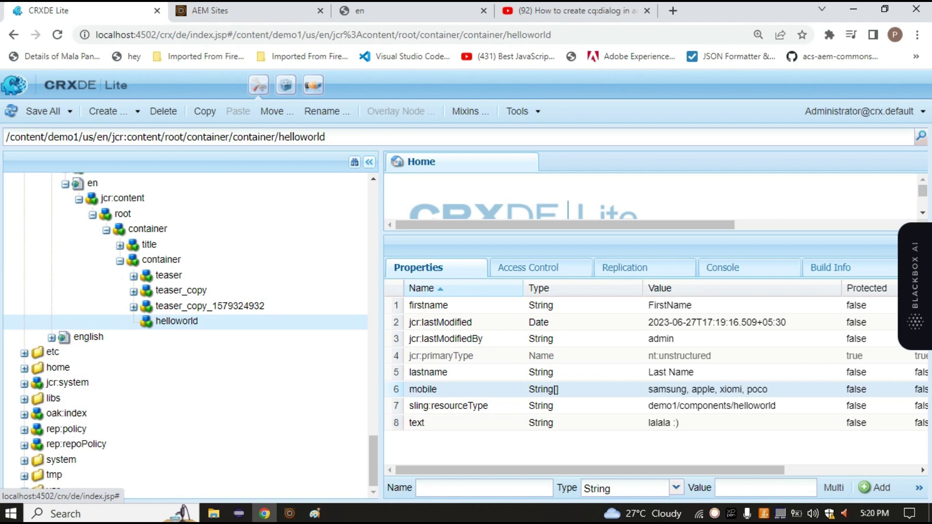
{"action": "left_click_drag", "start_coordinate": [431, 389], "coordinate": [438, 389]}
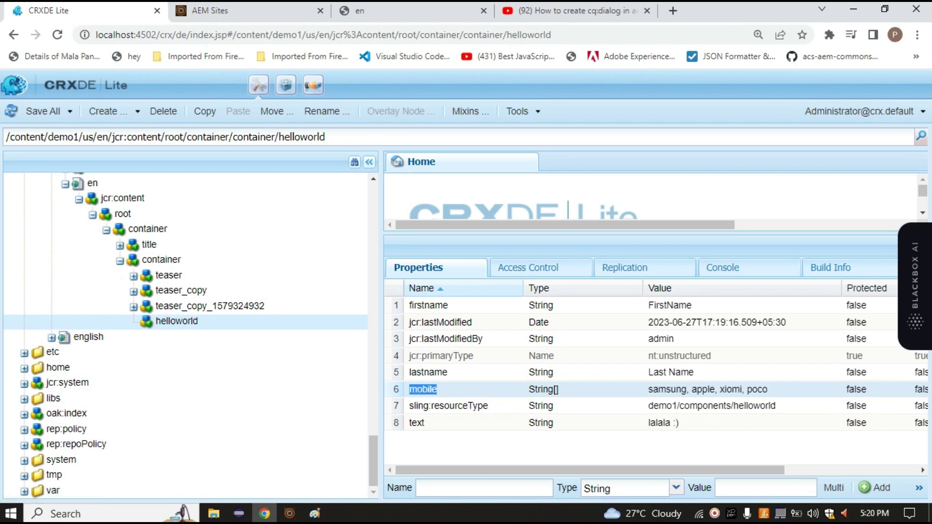